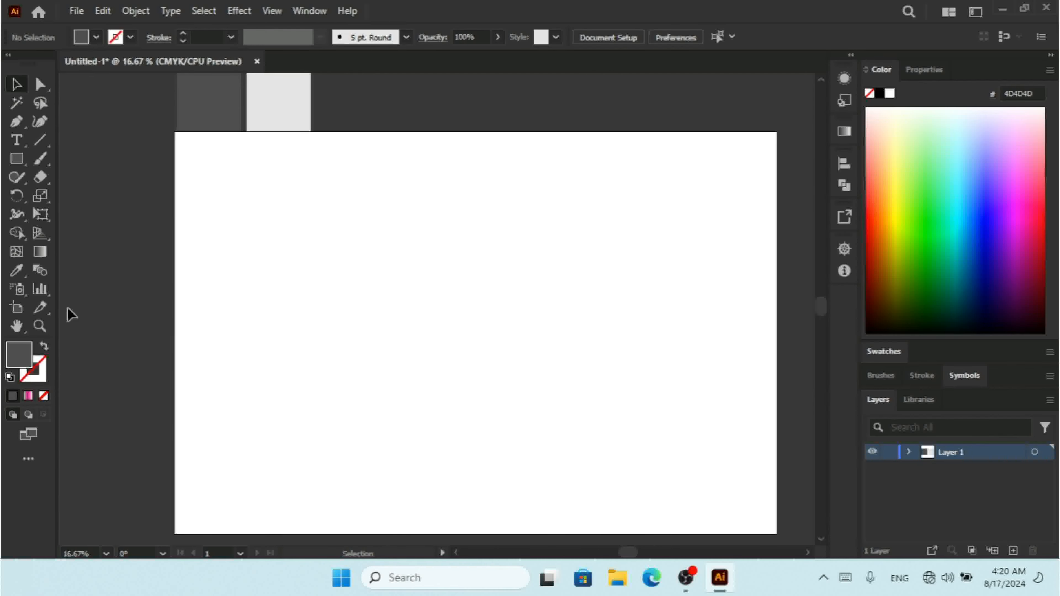
# - Inspect the artboard's dimensions and the hex fill colours of the dark and light grey squares above it
pyautogui.click(15, 308)
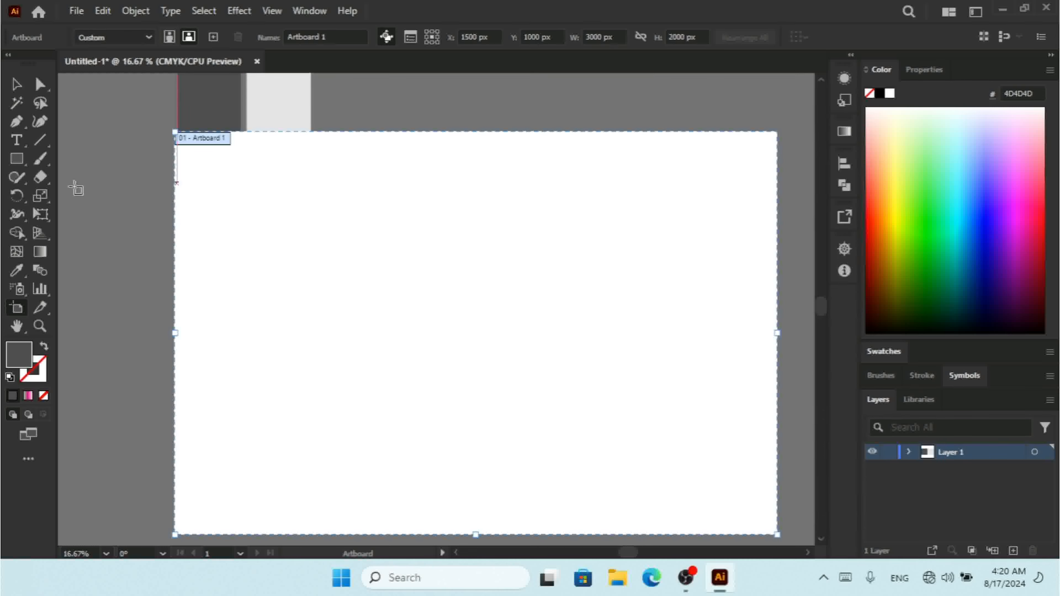
pyautogui.click(16, 86)
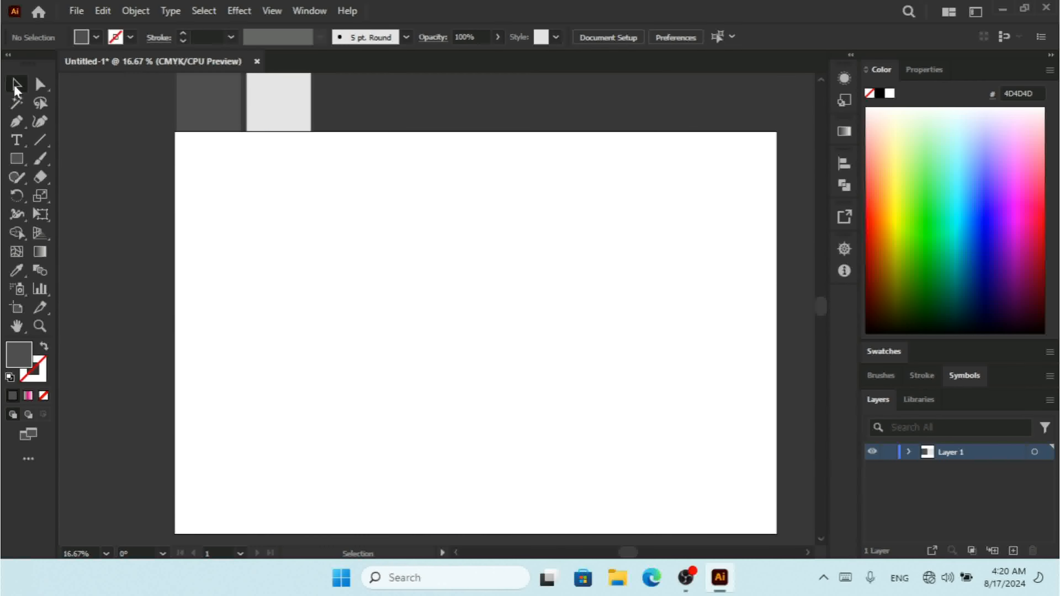
pyautogui.click(201, 100)
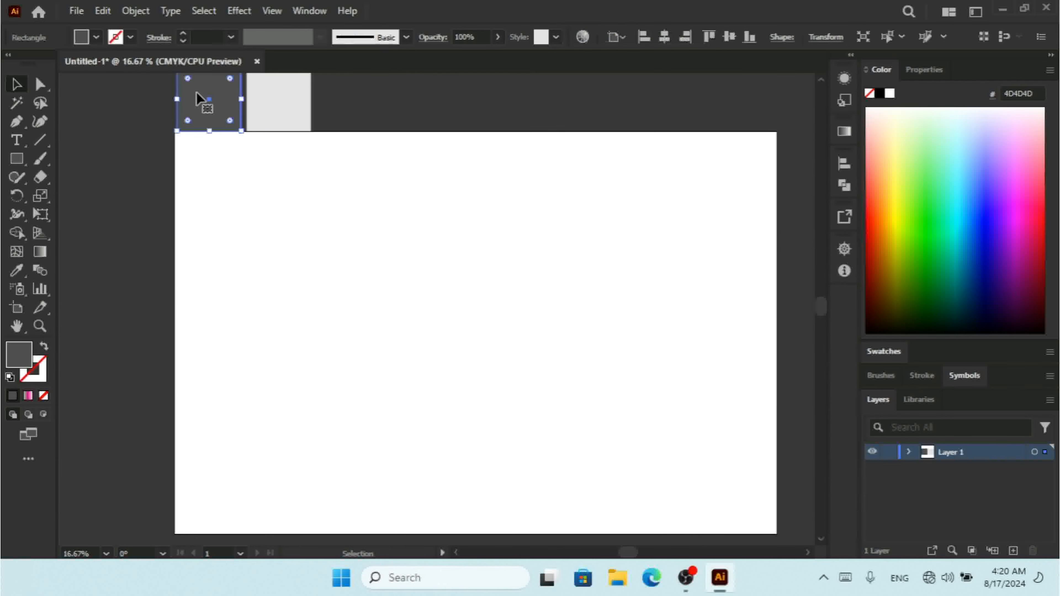
pyautogui.doubleClick(19, 360)
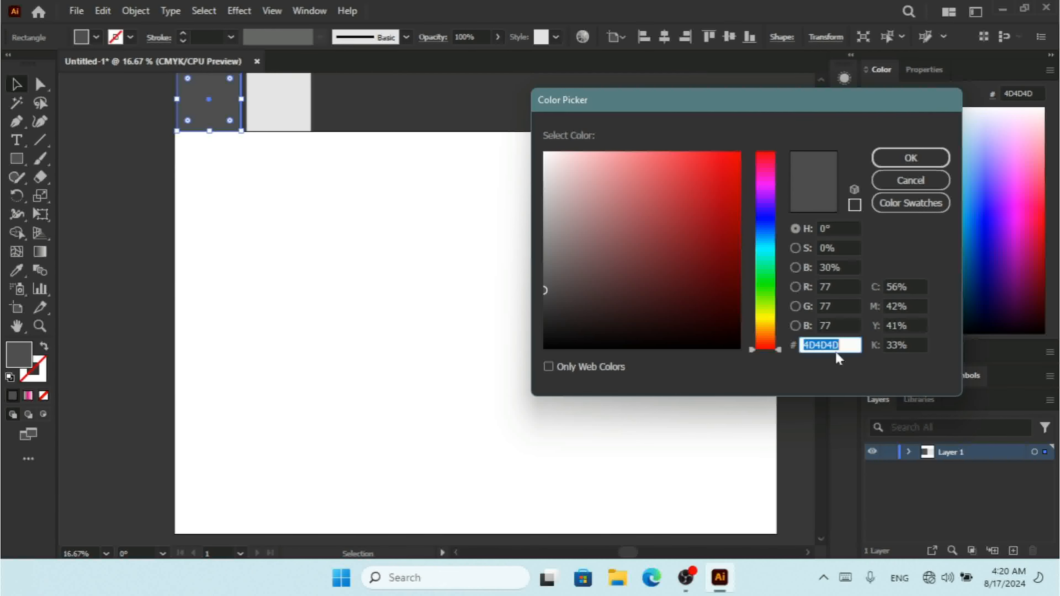
pyautogui.click(910, 180)
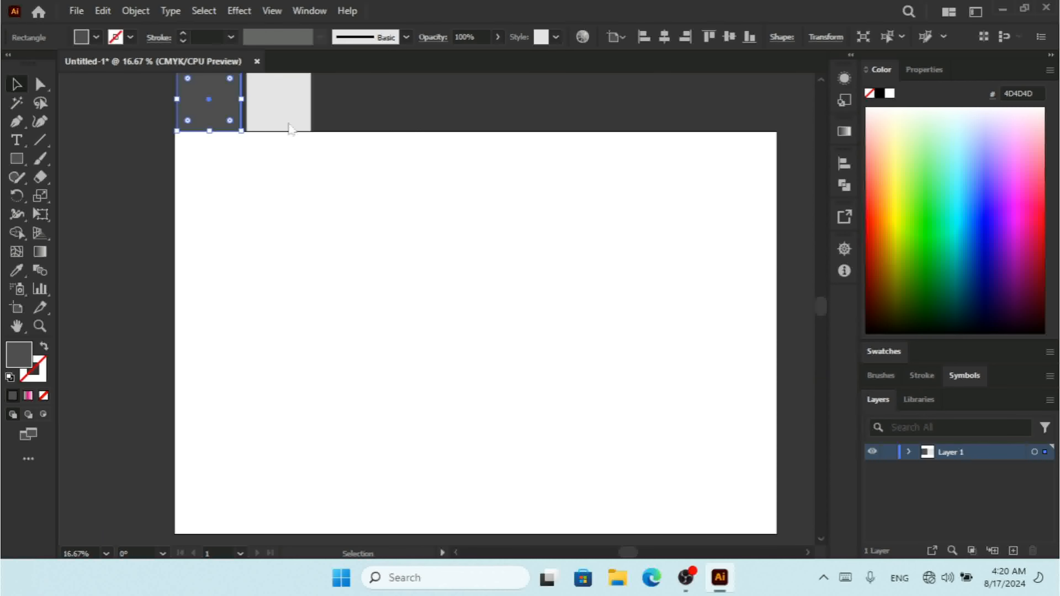
pyautogui.click(276, 111)
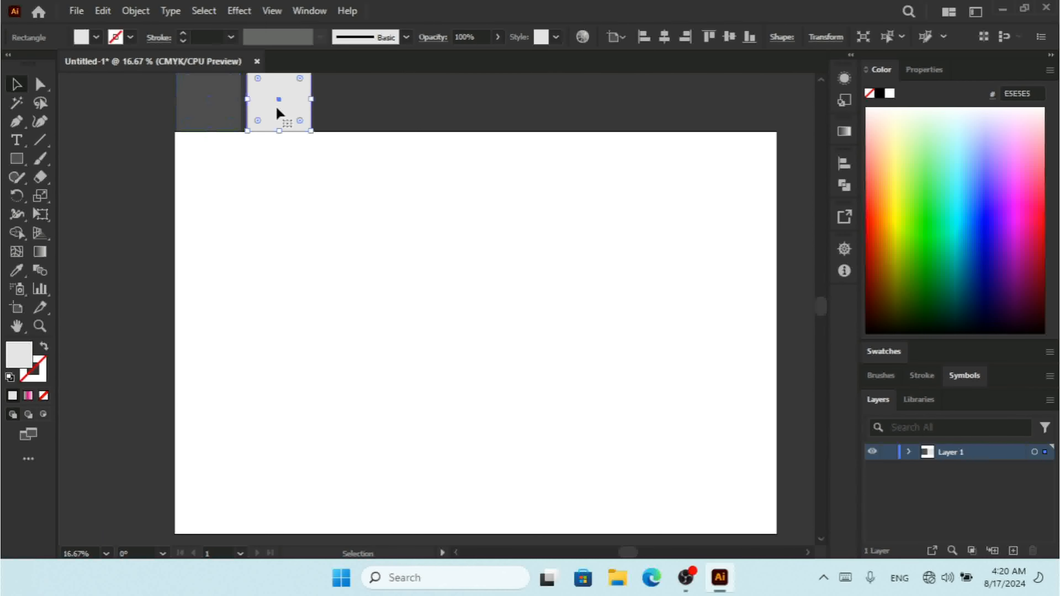
pyautogui.doubleClick(17, 360)
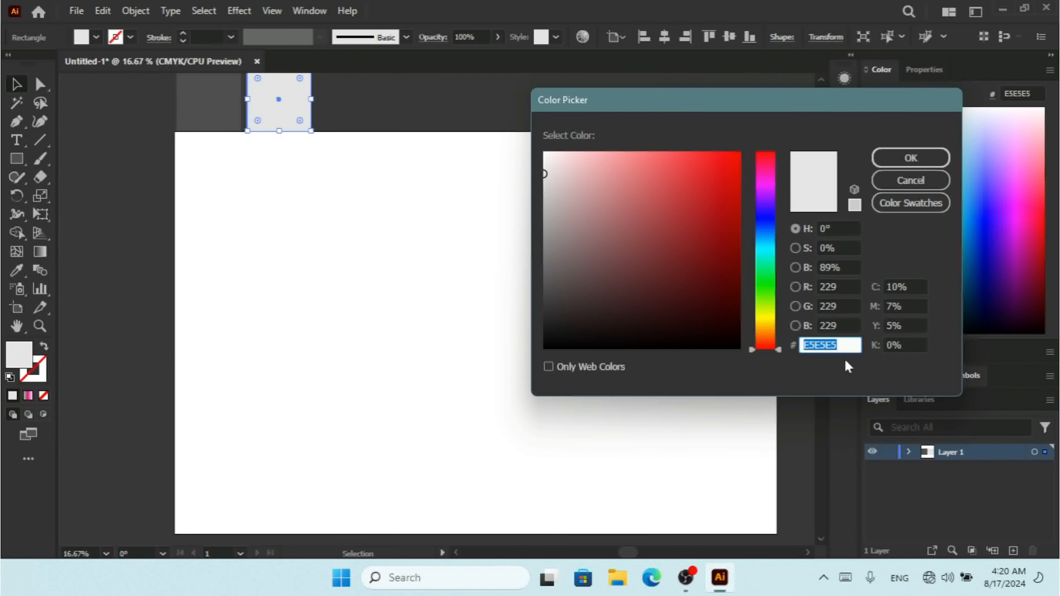
pyautogui.click(892, 180)
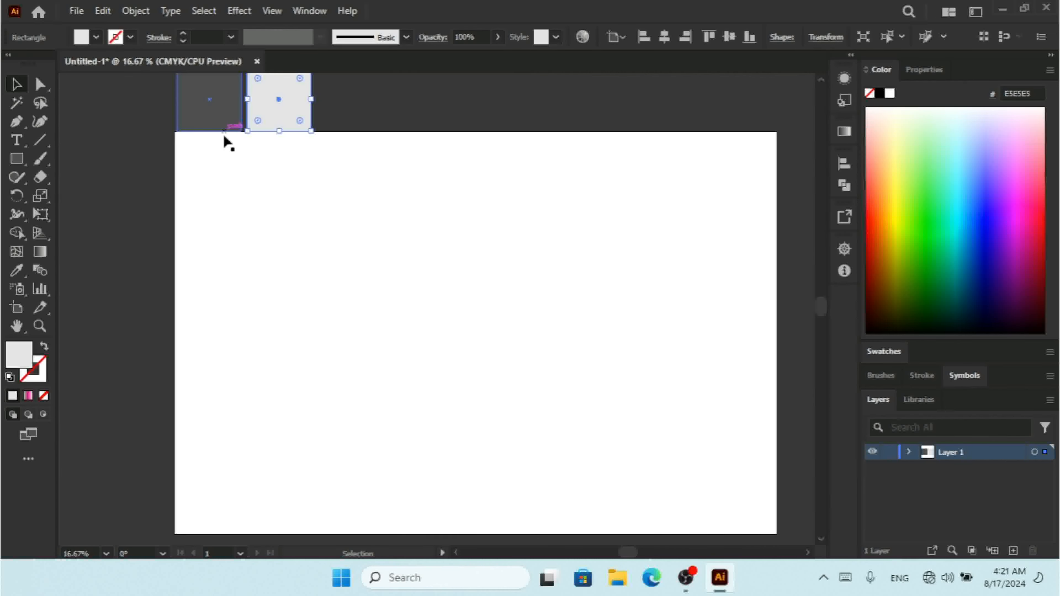
pyautogui.click(261, 301)
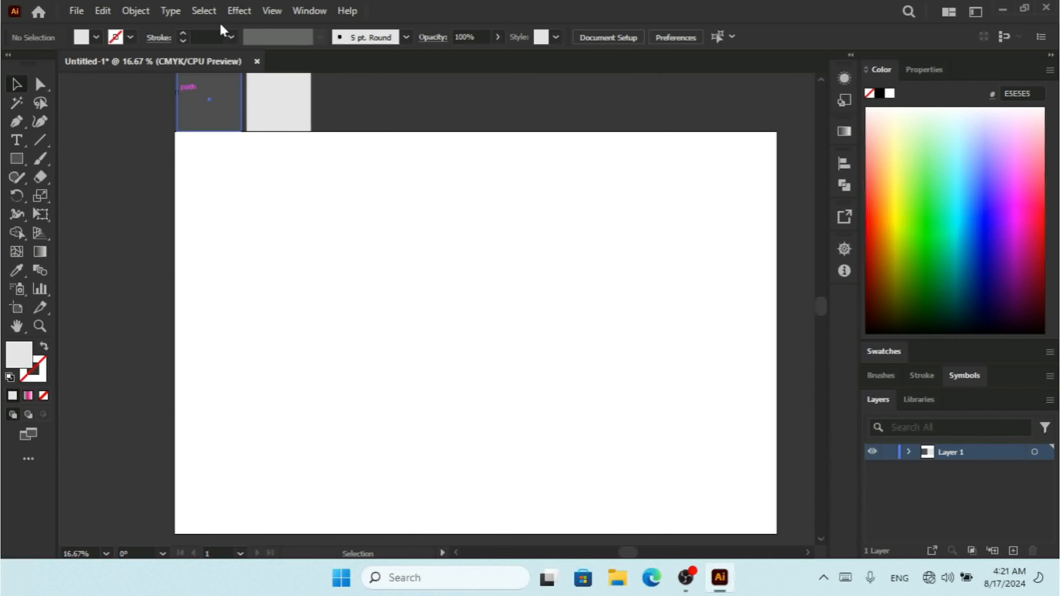
# - Show the grid and draw a straight vertical line with the Pen tool along the artboard's left part, spanning nearly its full height
pyautogui.click(269, 12)
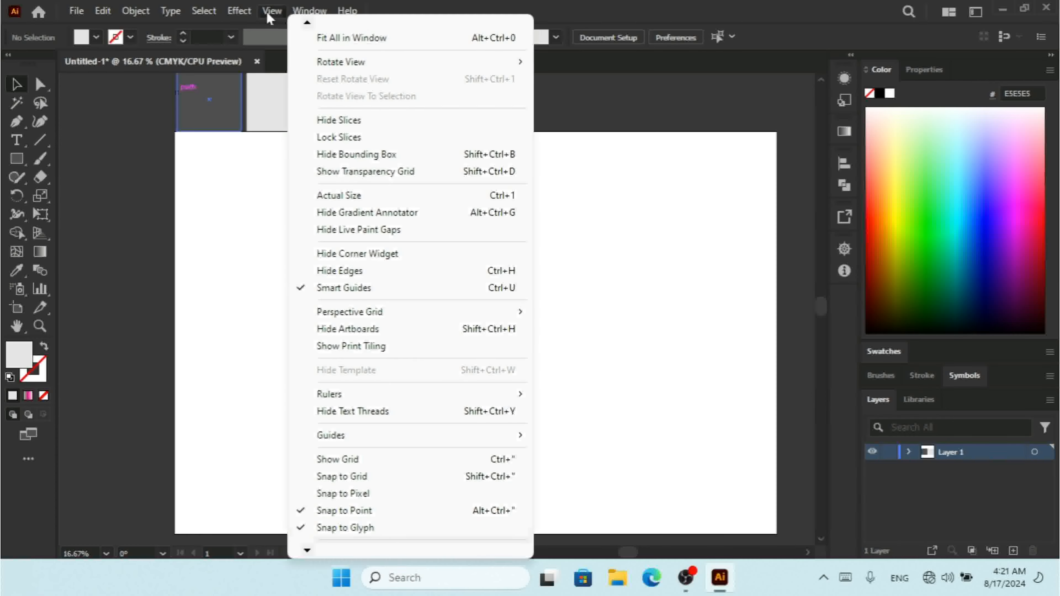
pyautogui.click(356, 460)
pyautogui.click(16, 121)
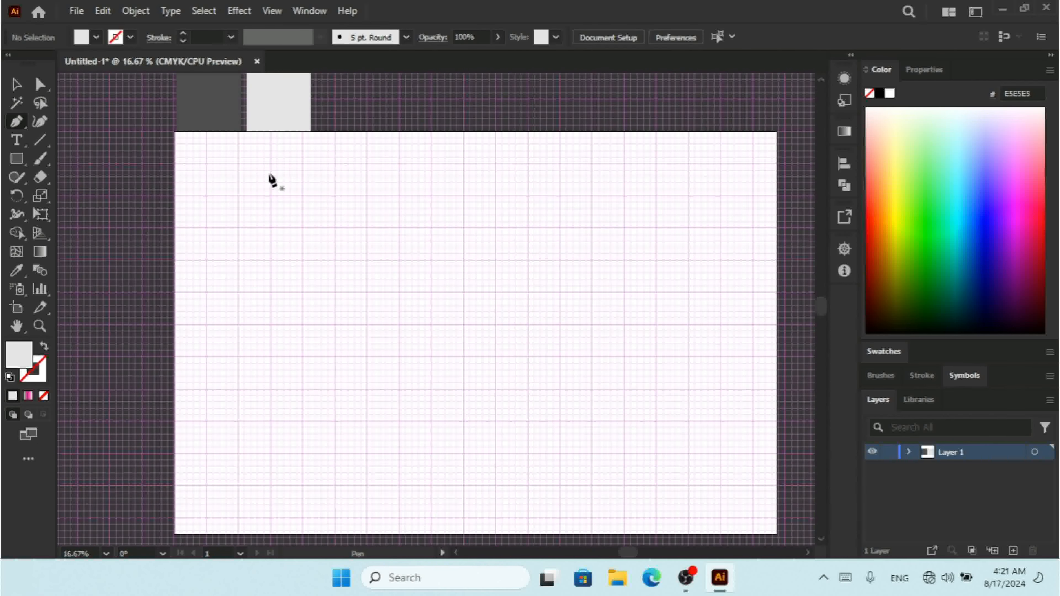
pyautogui.click(269, 159)
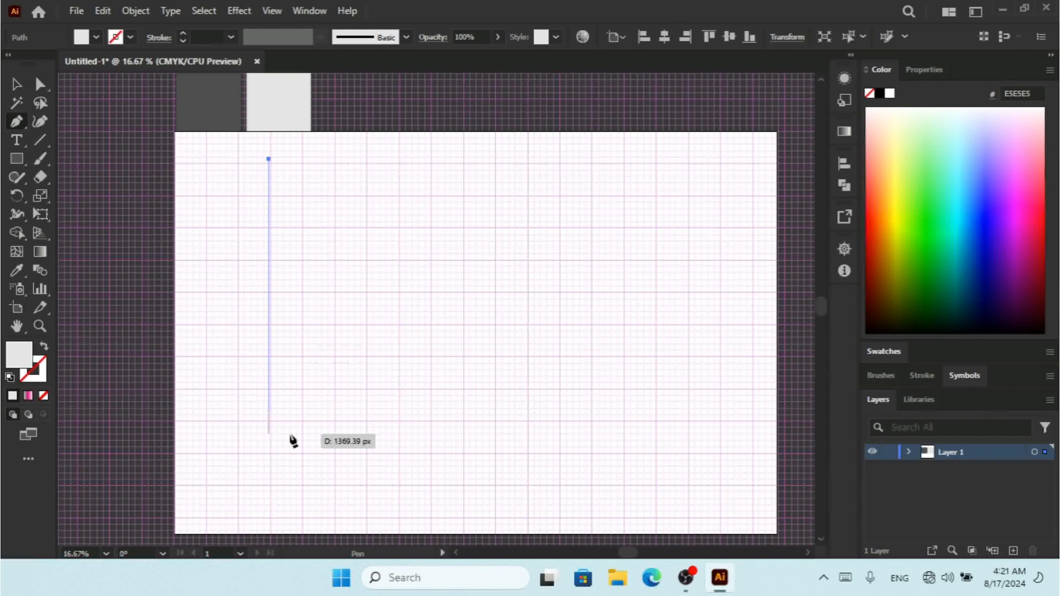
pyautogui.click(269, 521)
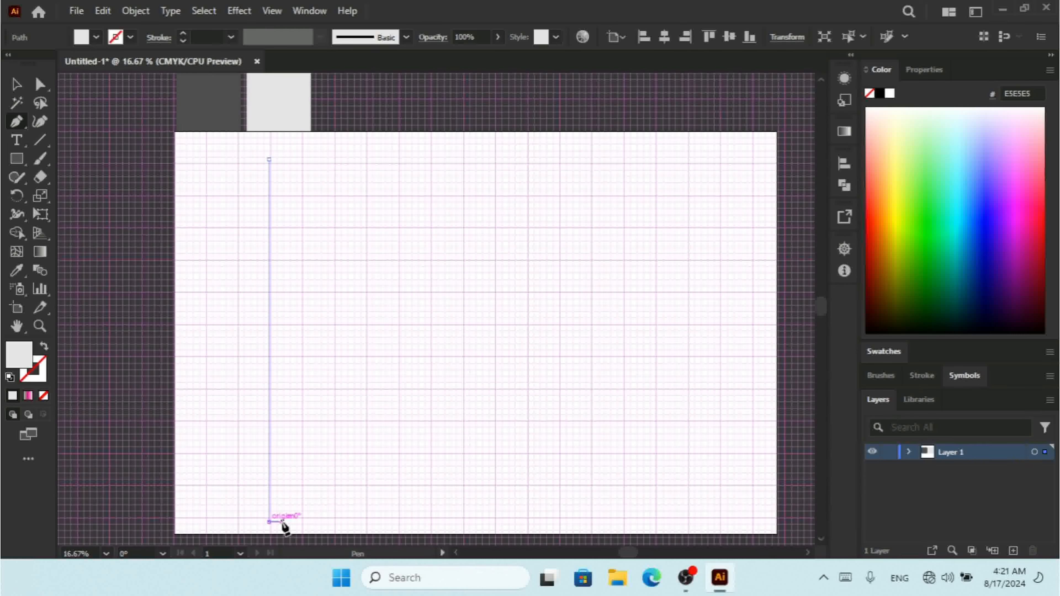
pyautogui.click(17, 84)
# - Give the vertical line a 0.5 px stroke
pyautogui.click(365, 246)
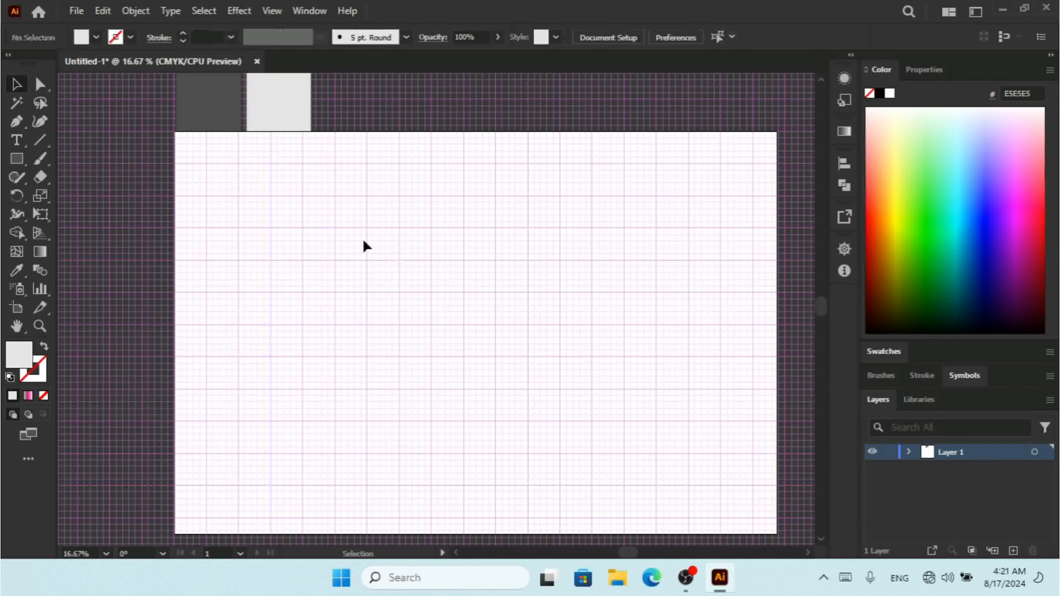
pyautogui.hotkey('ctrl', 'a')
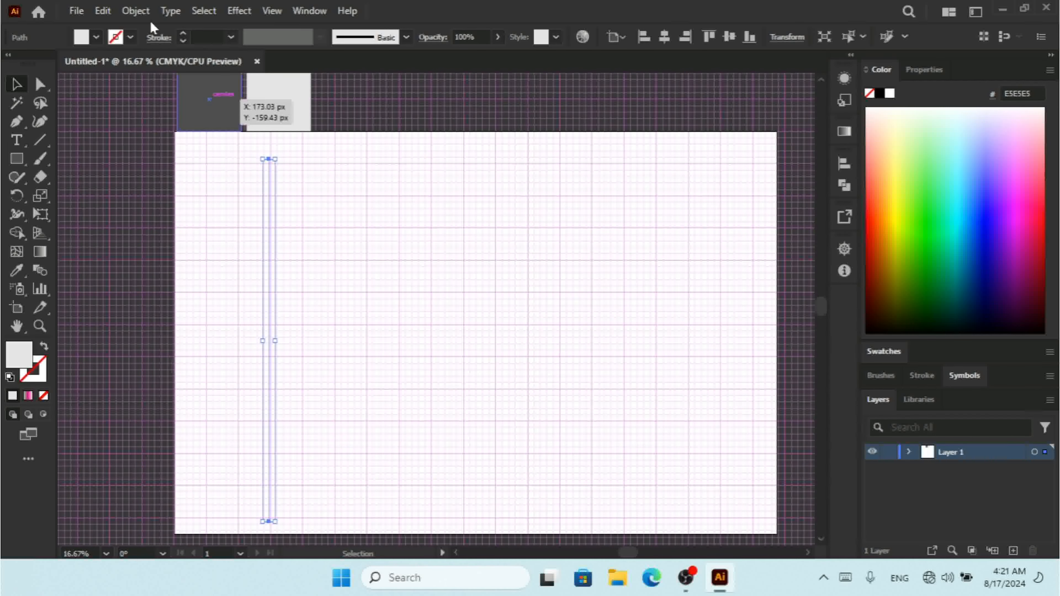
pyautogui.click(182, 34)
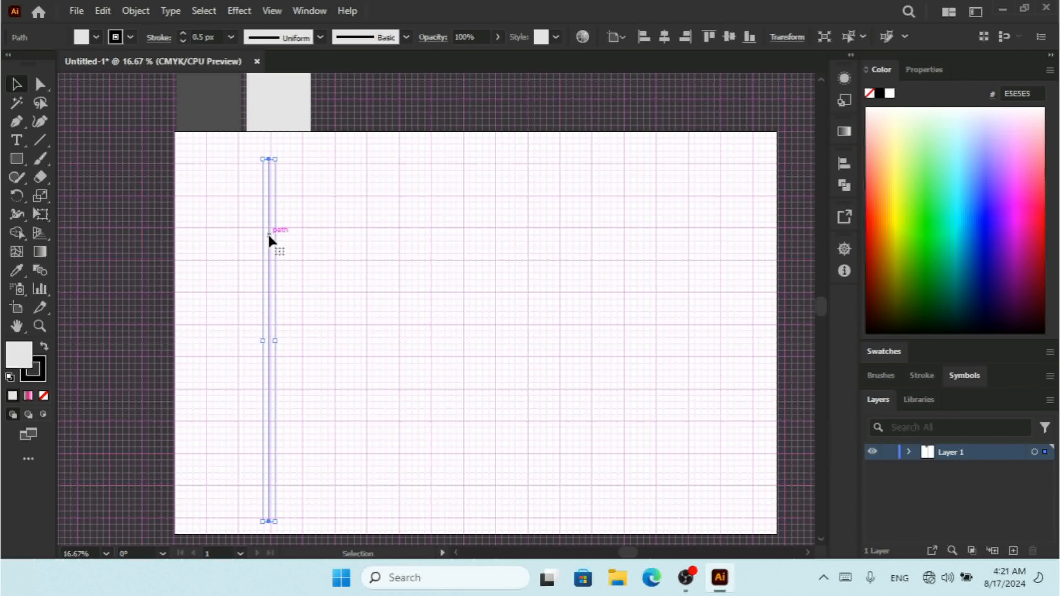
# - Copy the line about one grid square to the right and repeat the transformation until there are eleven evenly spaced vertical lines
pyautogui.moveTo(276, 284); pyautogui.dragTo(300, 276)
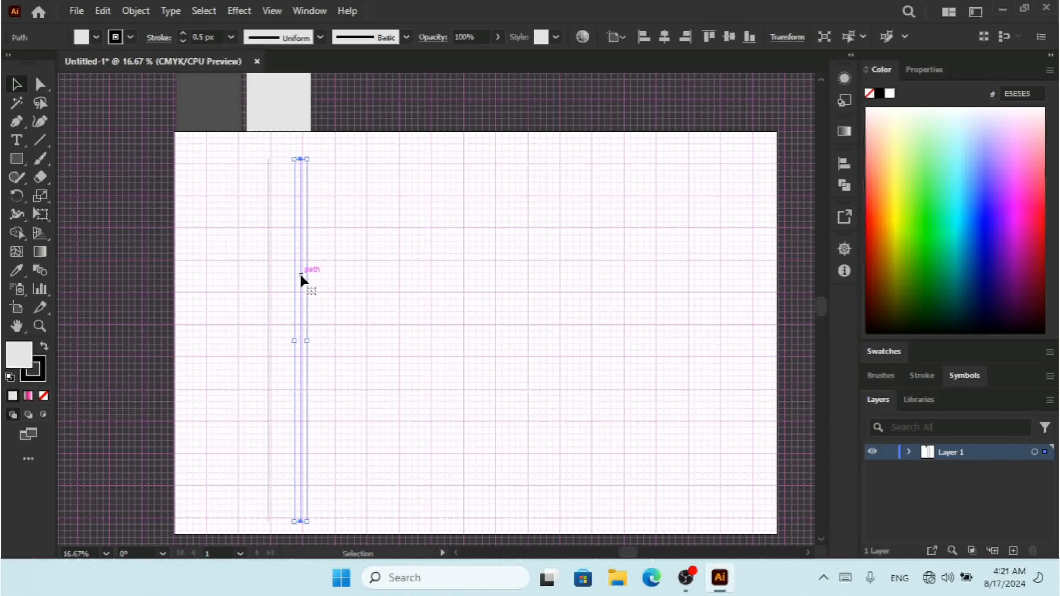
pyautogui.press('a')
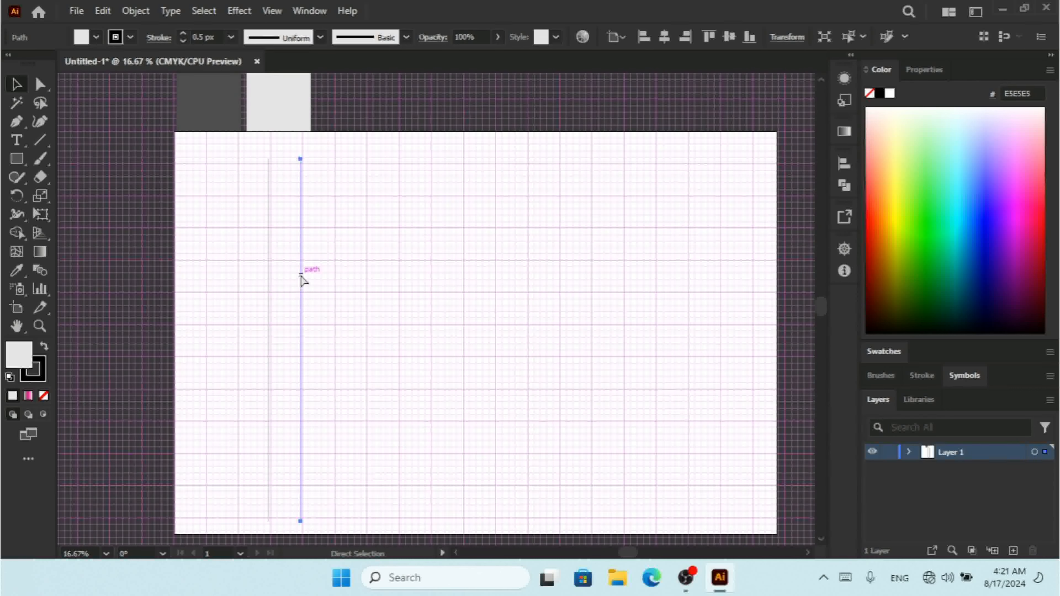
pyautogui.hotkey('ctrl', 'd')
pyautogui.hotkey('ctrl', 'd')
pyautogui.hotkey('ctrl', 'd')
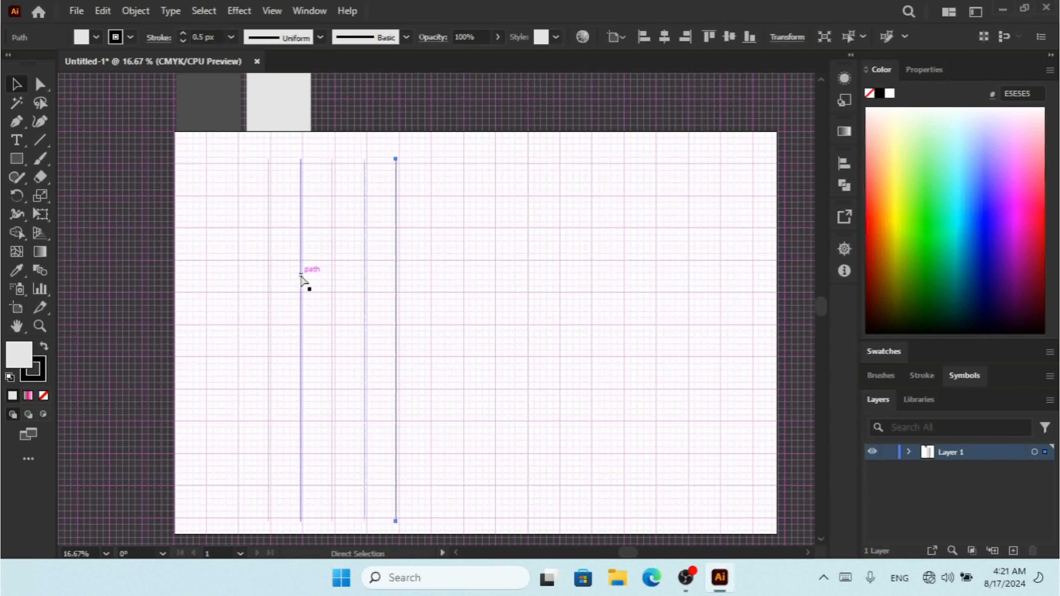
pyautogui.hotkey('ctrl', 'd')
pyautogui.hotkey('ctrl', 'd')
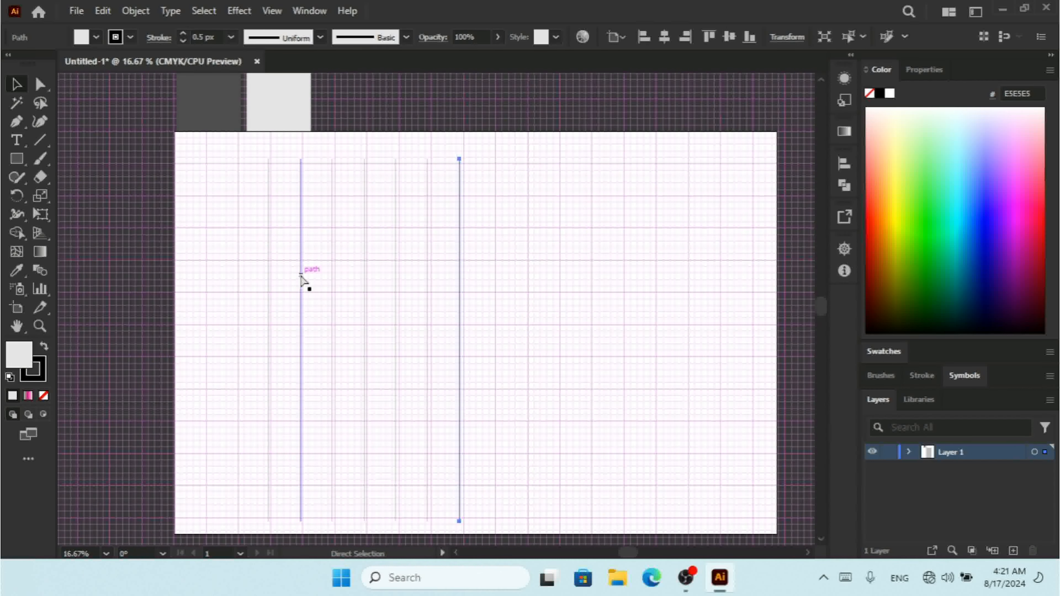
pyautogui.hotkey('ctrl', 'd')
pyautogui.hotkey('ctrl', 'd')
pyautogui.hotkey('ctrl', 'd')
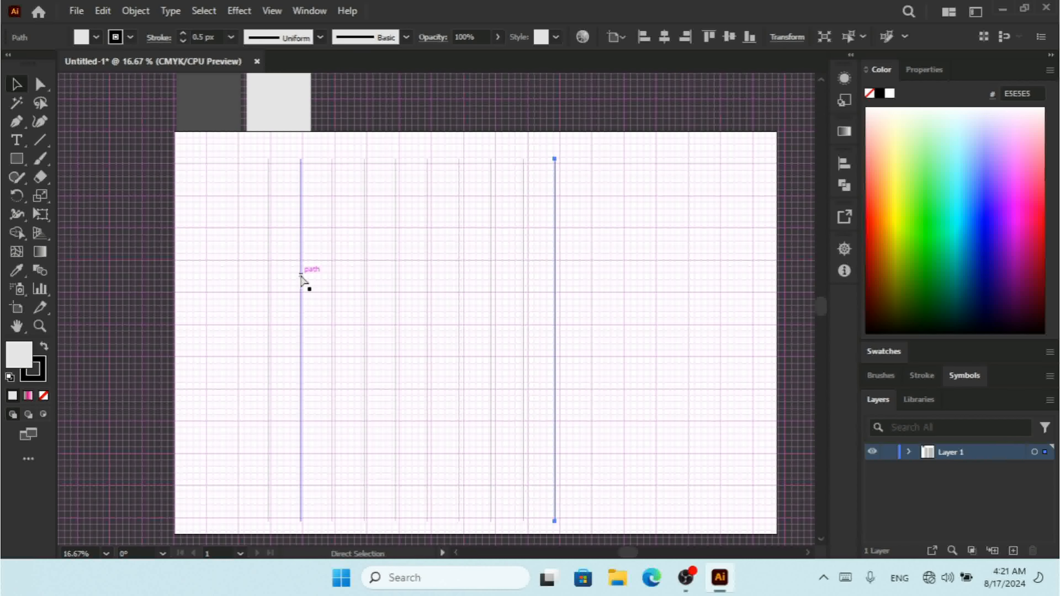
pyautogui.hotkey('ctrl', 'd')
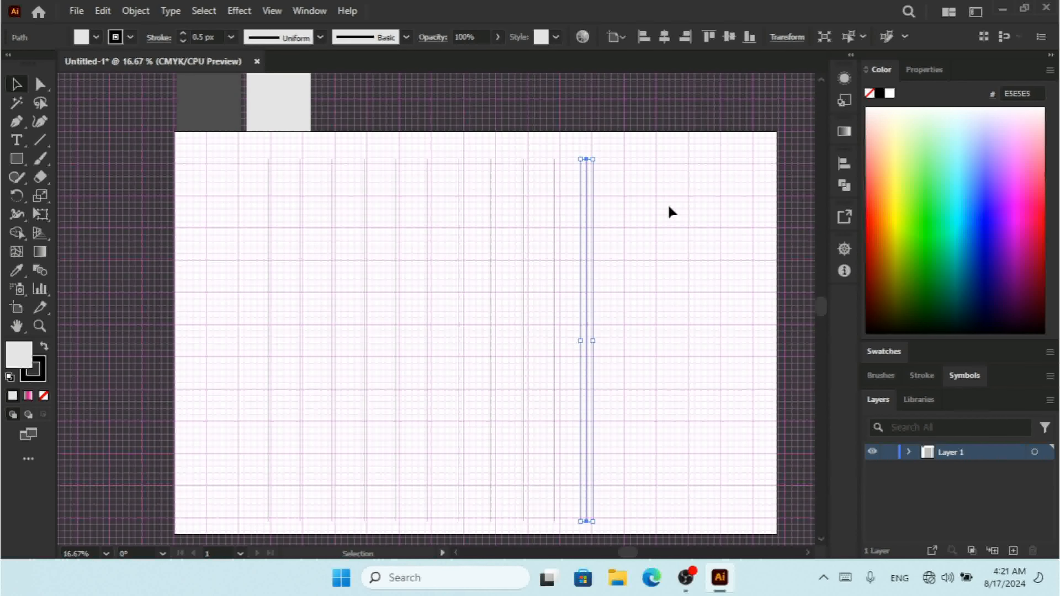
# - Select all the vertical lines, hide the grid and group the lines
pyautogui.moveTo(671, 212); pyautogui.dragTo(239, 360)
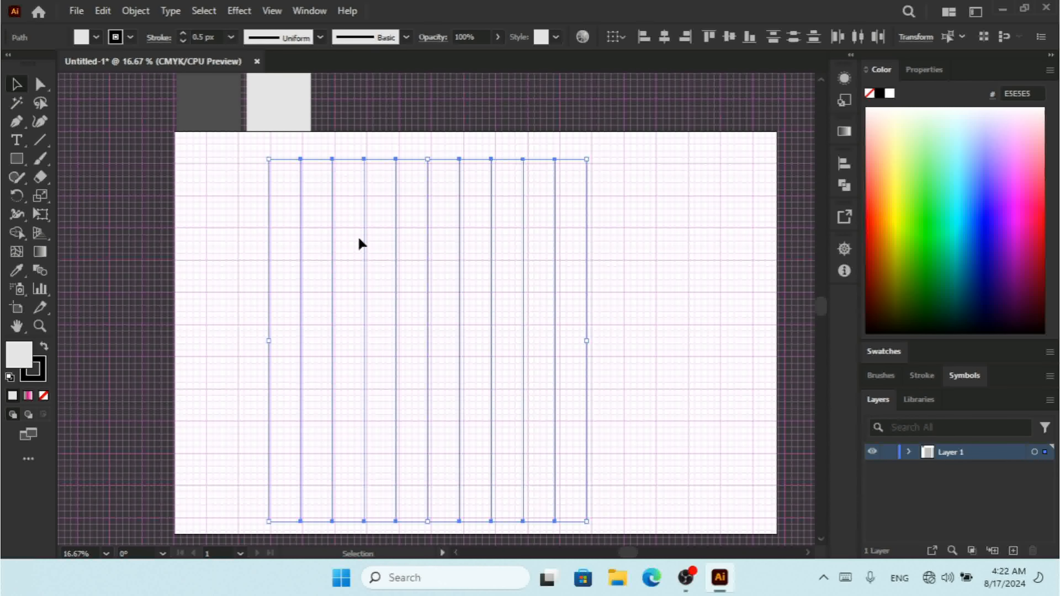
pyautogui.click(272, 10)
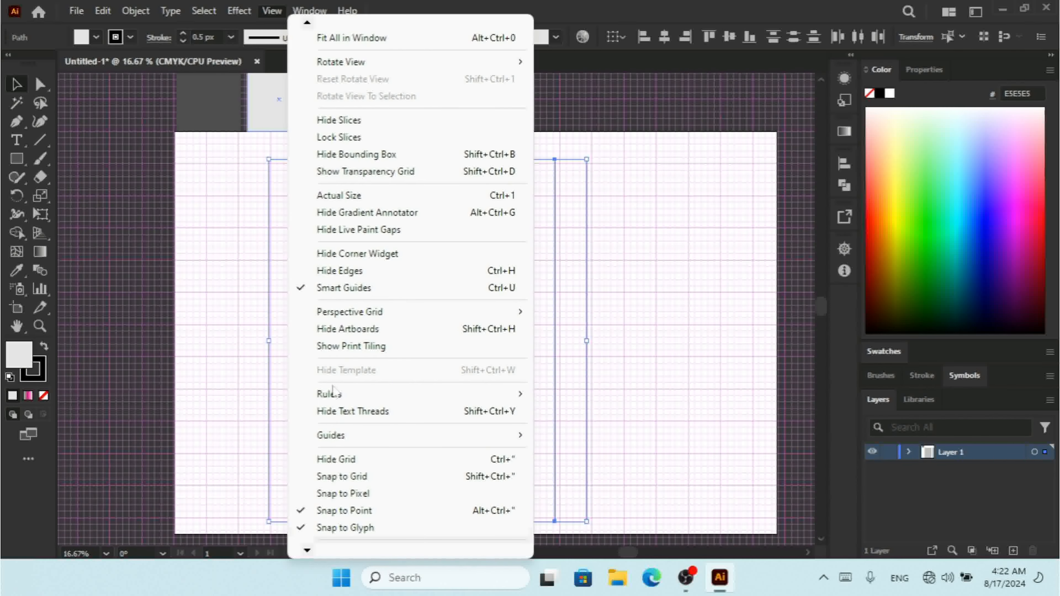
pyautogui.click(350, 458)
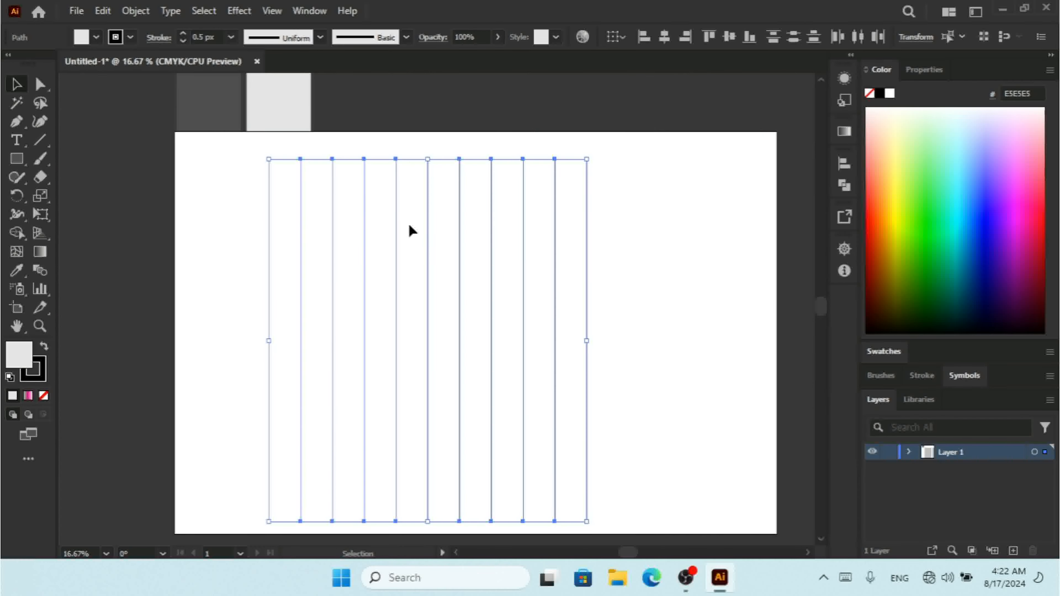
pyautogui.rightClick(409, 224)
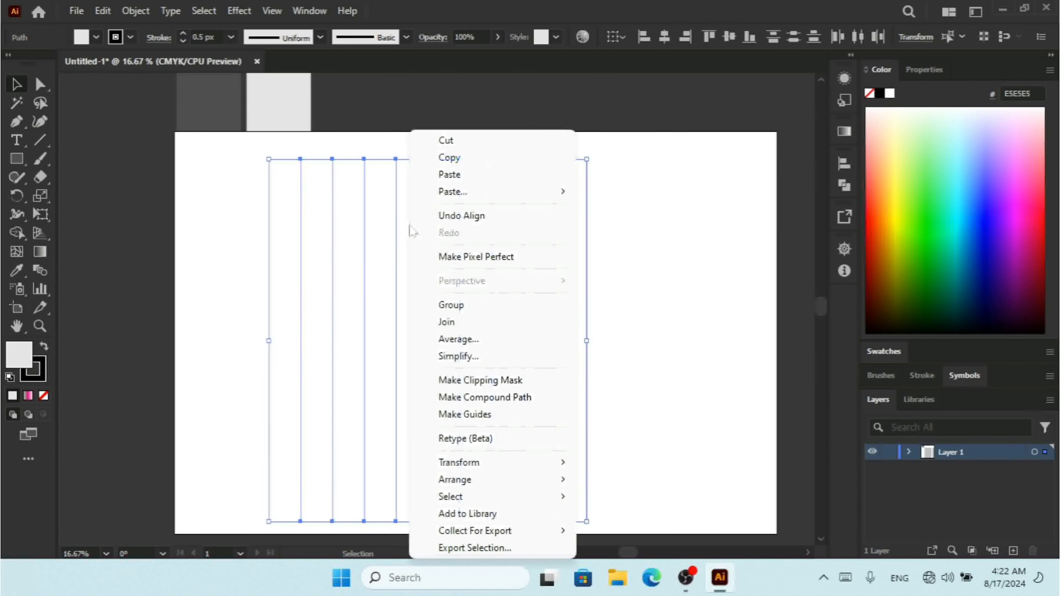
pyautogui.click(462, 309)
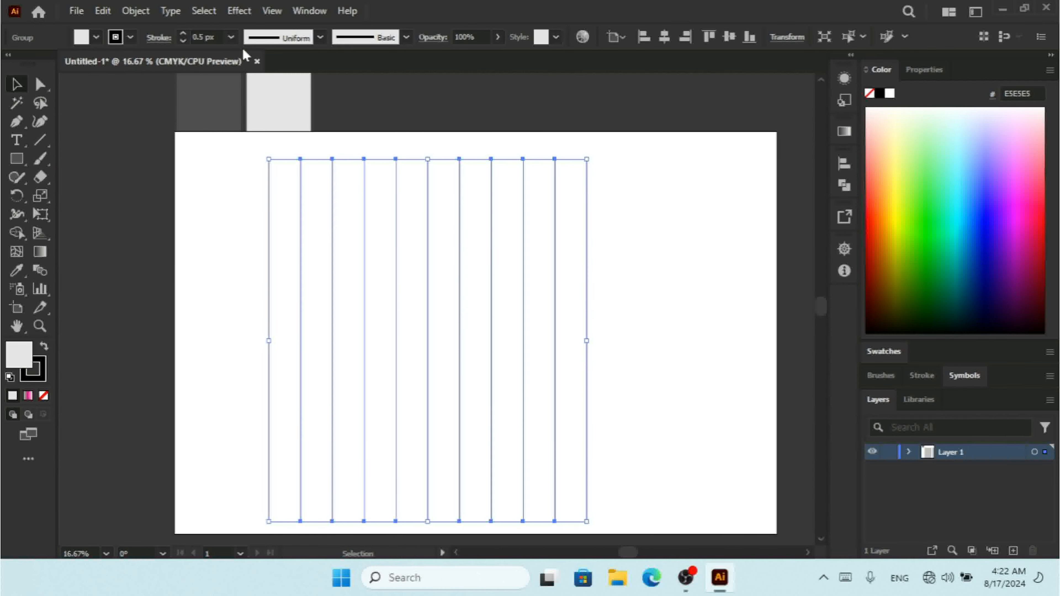
# - Rotate the line group by 65°
pyautogui.rightClick(358, 265)
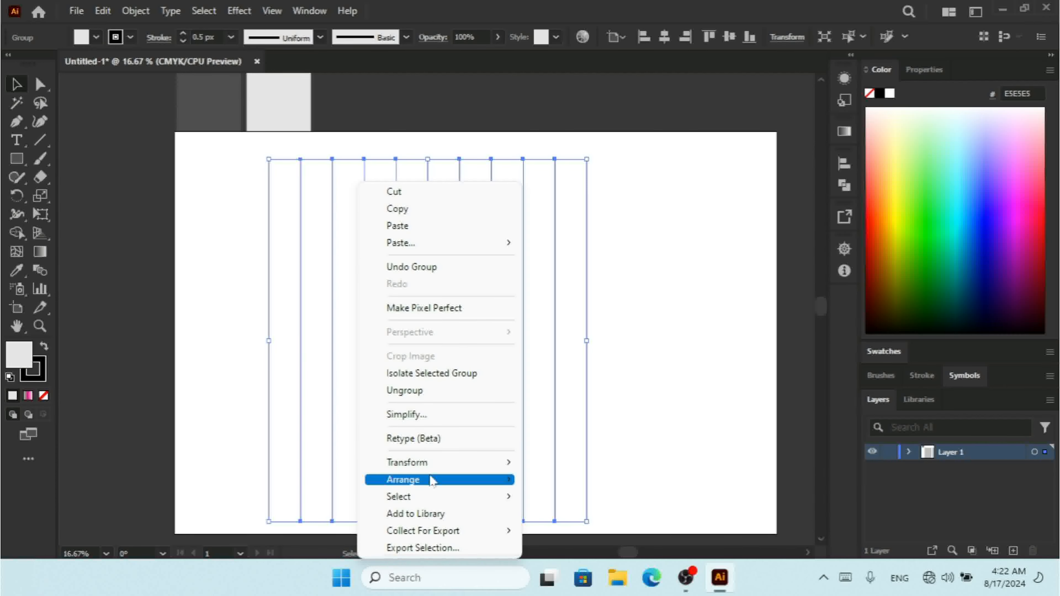
pyautogui.moveTo(495, 473)
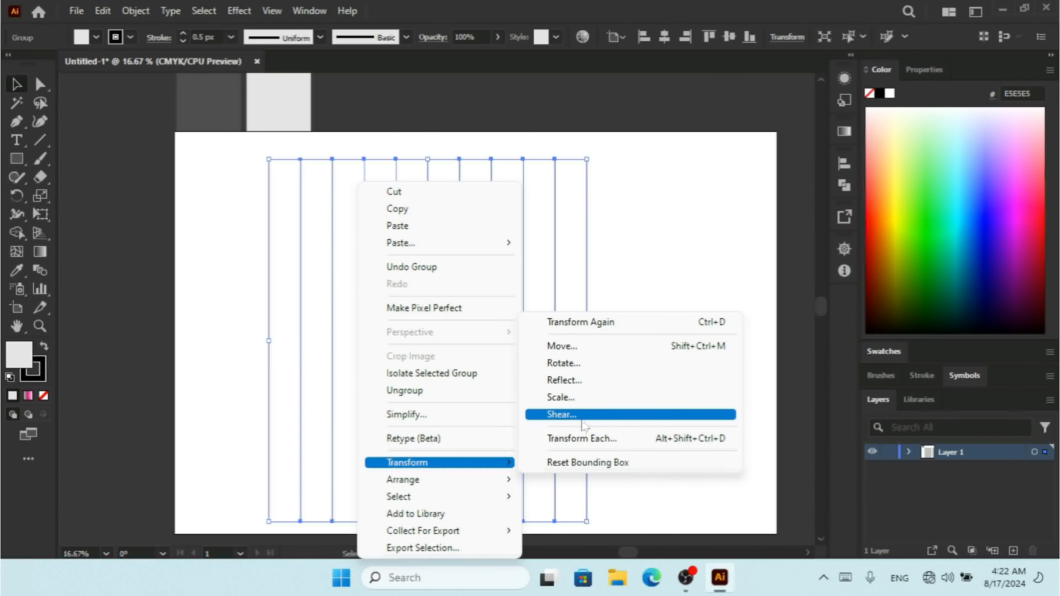
pyautogui.click(563, 363)
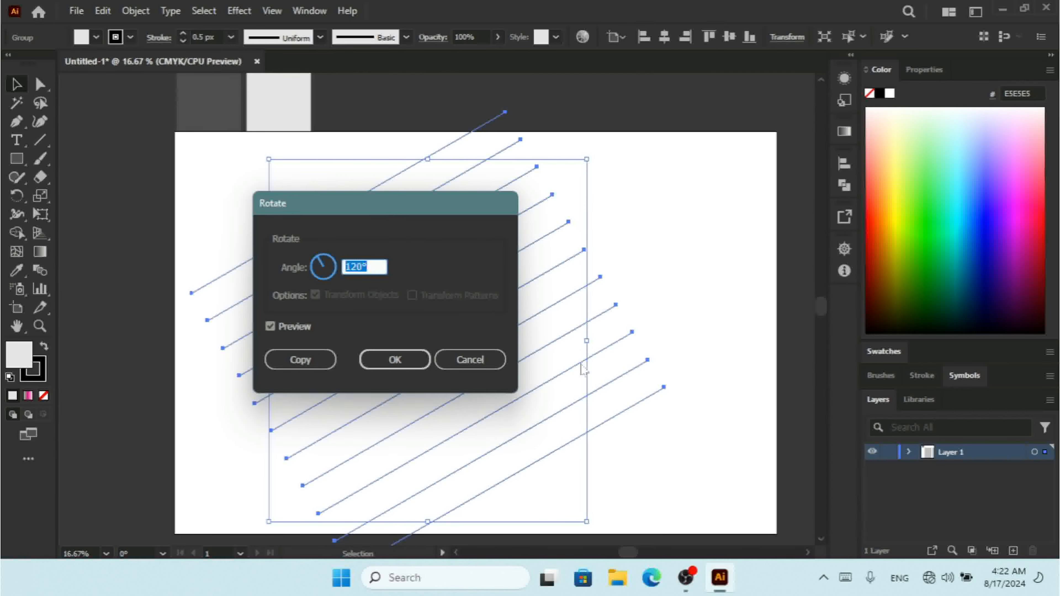
pyautogui.write('65')
pyautogui.press('Return')
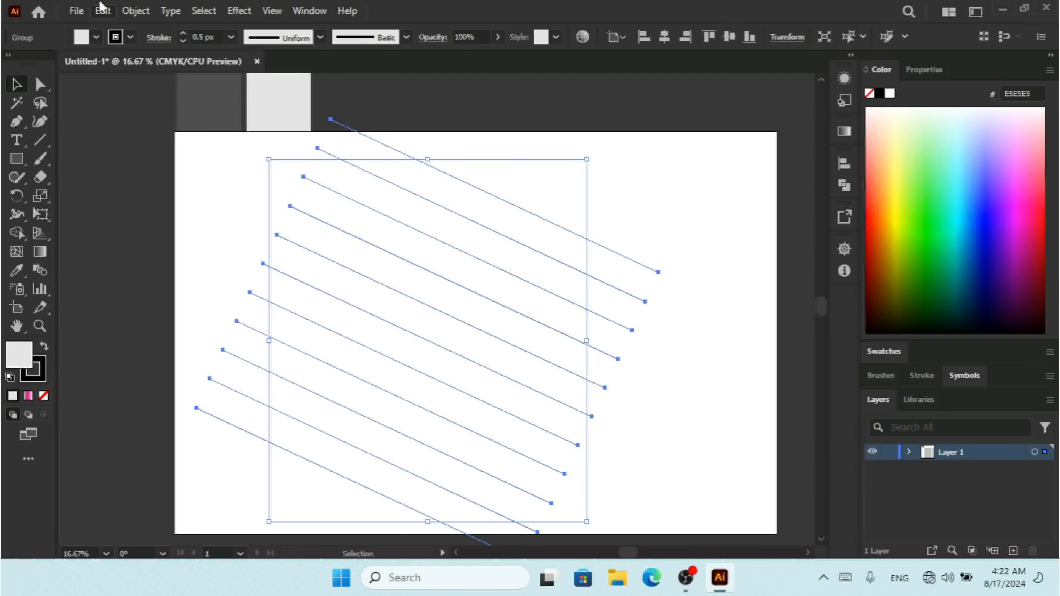
# - Copy the rotated line group and paste the duplicate in place
pyautogui.click(103, 11)
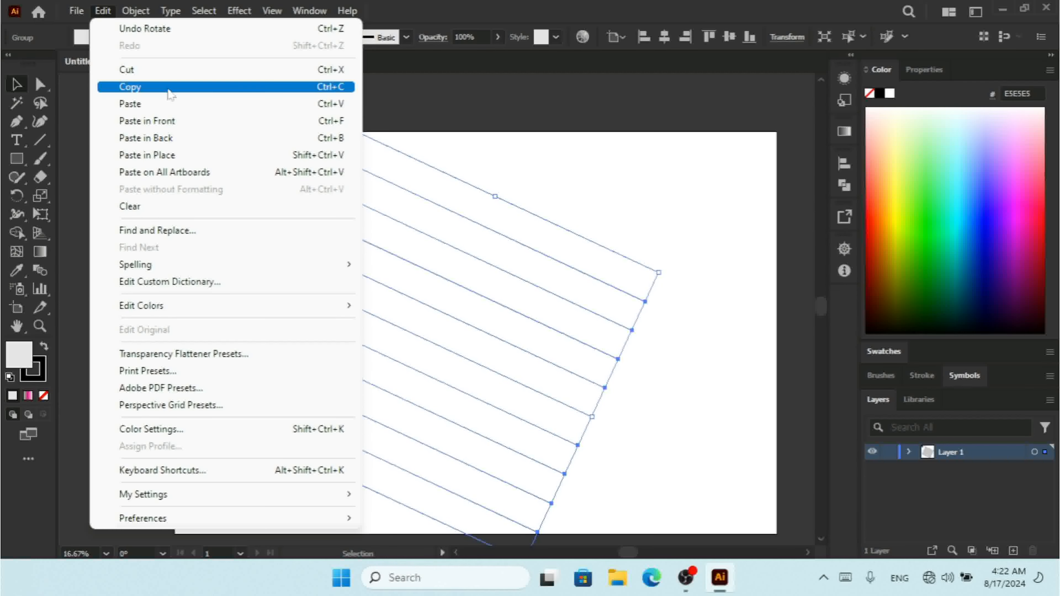
pyautogui.click(143, 88)
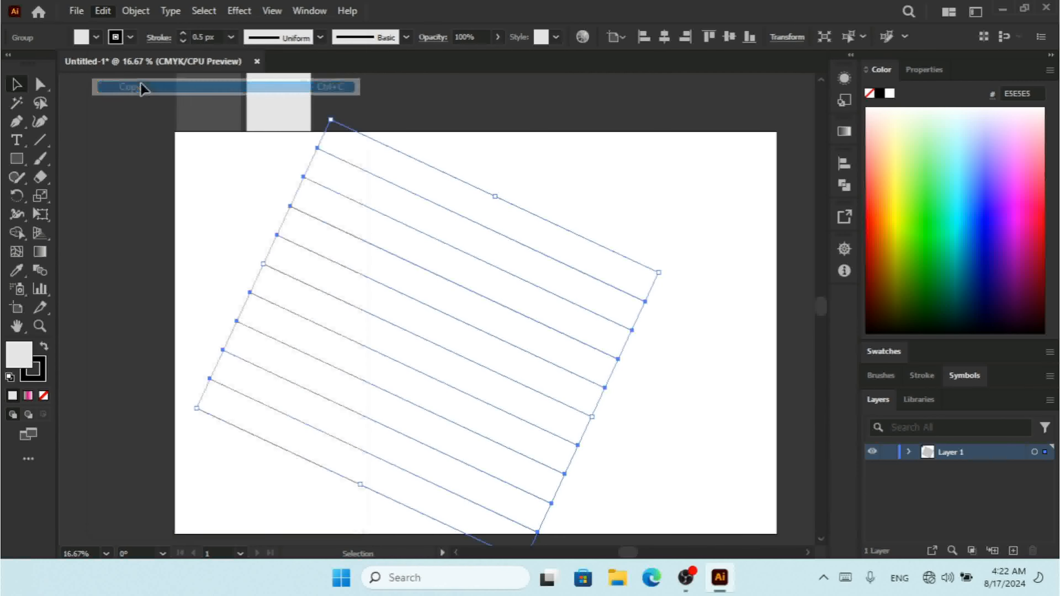
pyautogui.click(104, 11)
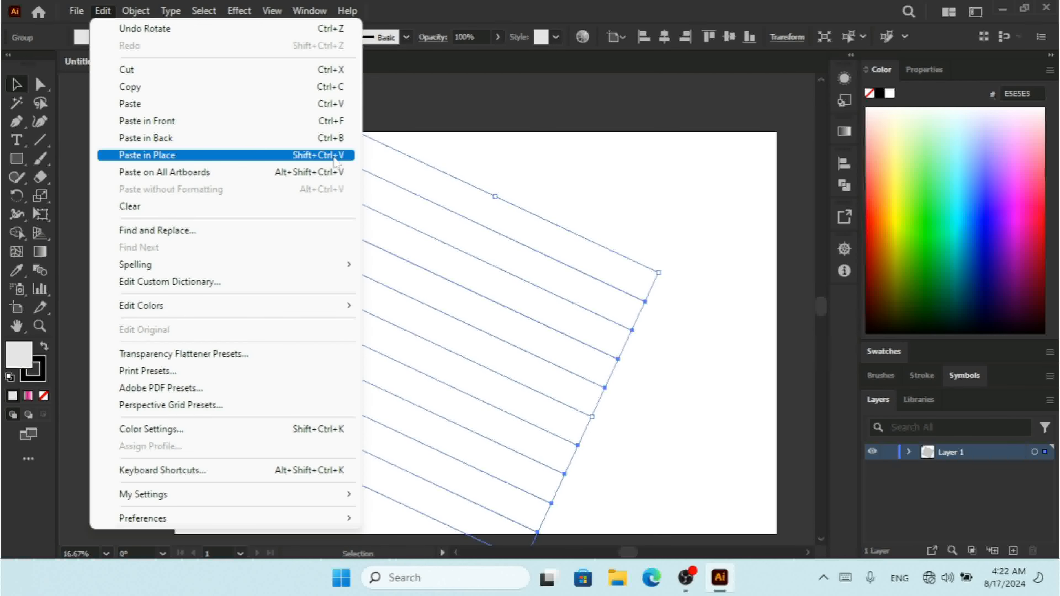
pyautogui.click(184, 161)
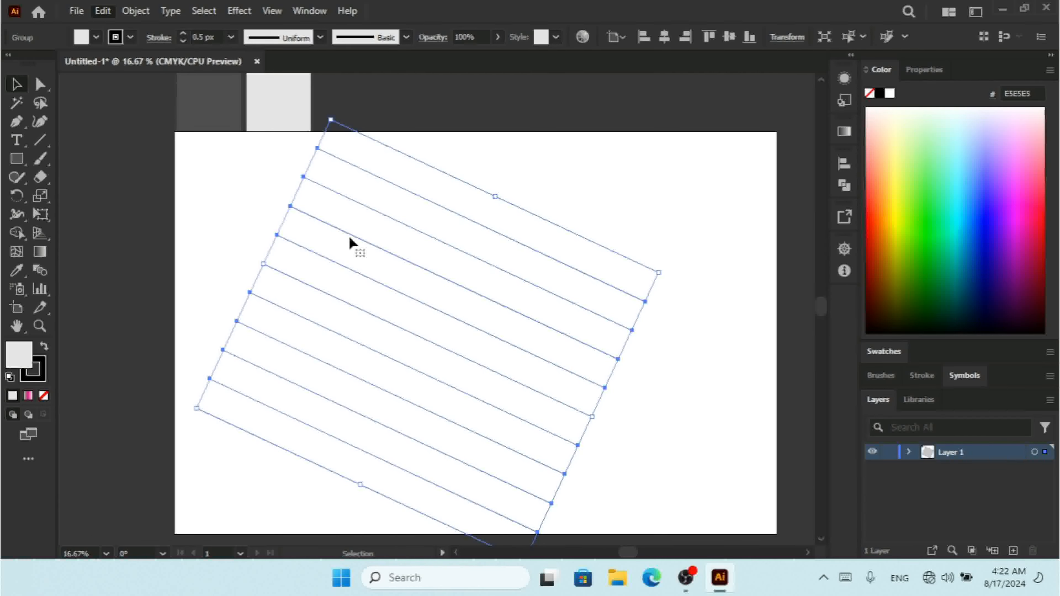
# - Reflect the pasted line group across the vertical axis to form a diamond grid
pyautogui.rightClick(406, 246)
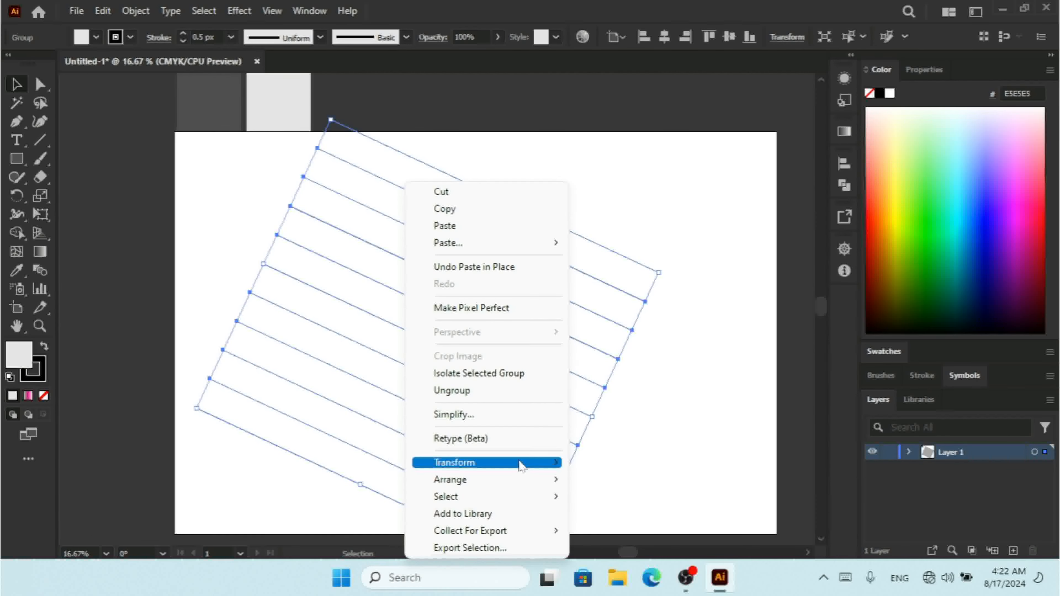
pyautogui.moveTo(459, 462)
pyautogui.click(614, 382)
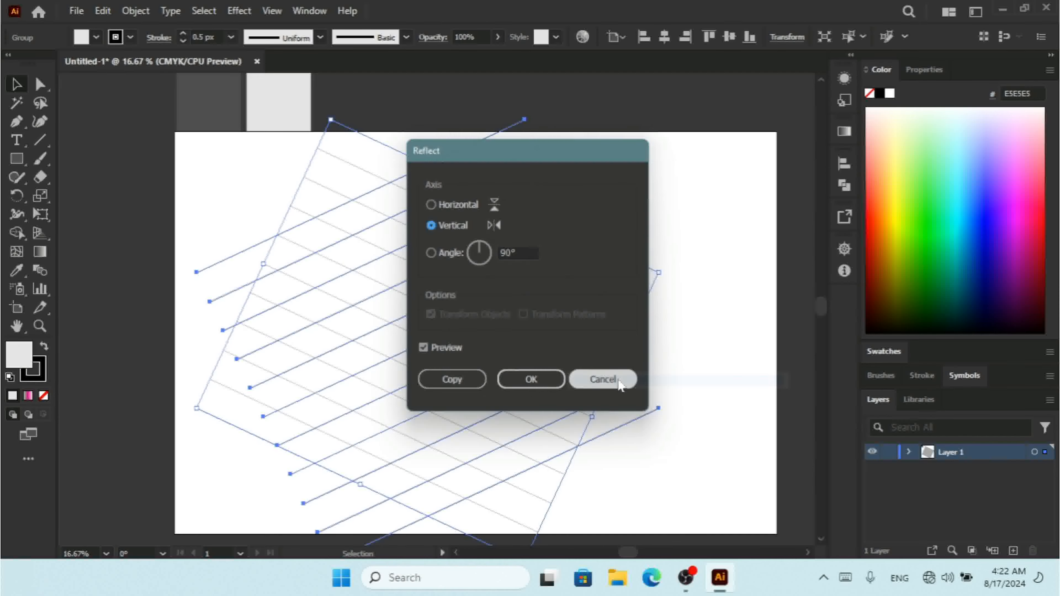
pyautogui.click(557, 382)
pyautogui.click(167, 215)
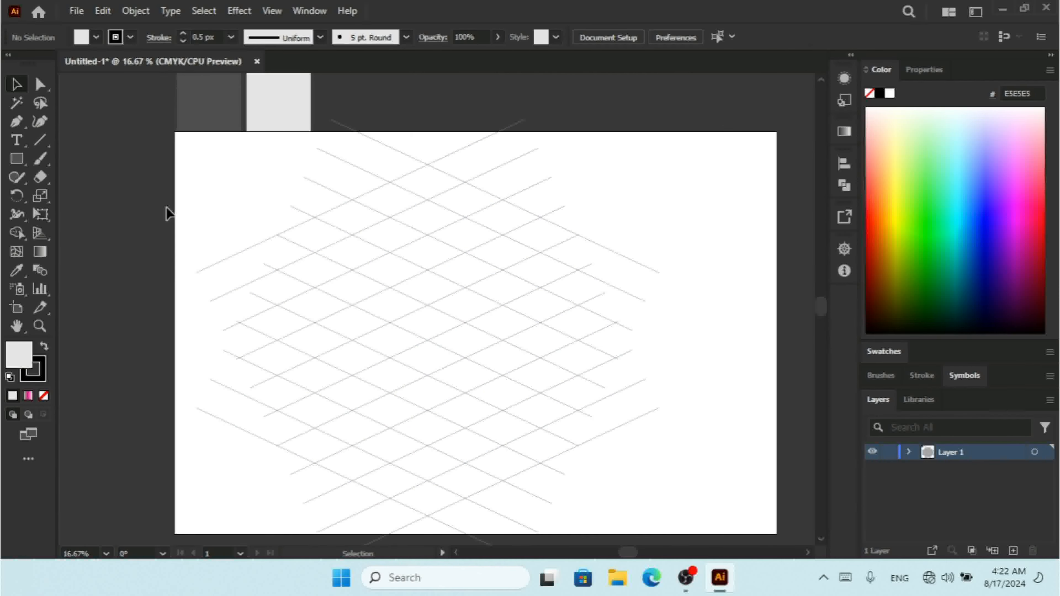
# - Select both line groups for the Shape Builder tool and set the fill to #7CFFE2 with a 0 px stroke
pyautogui.moveTo(169, 199); pyautogui.dragTo(701, 473)
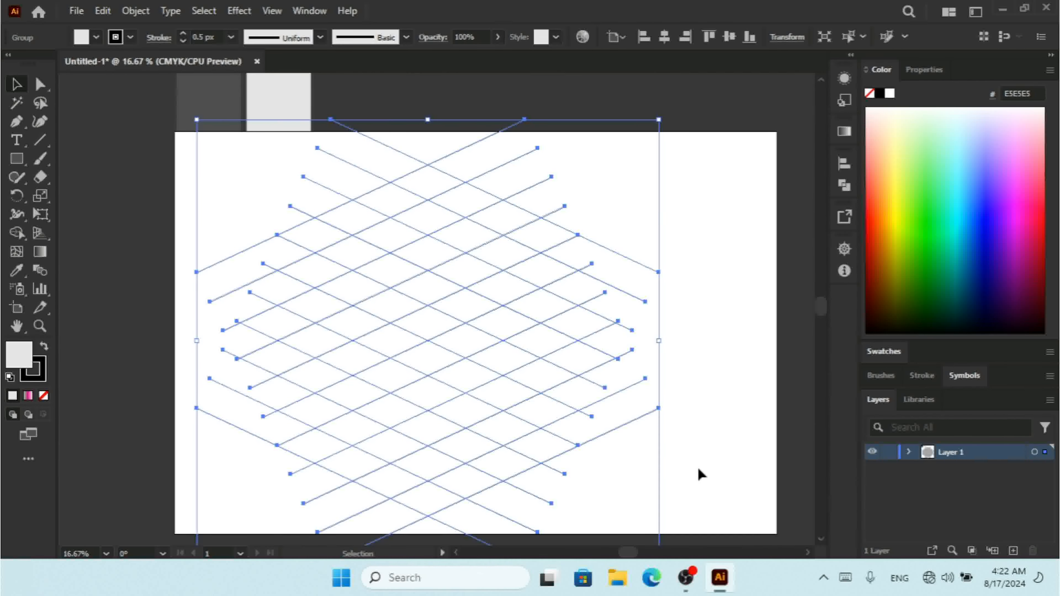
pyautogui.hotkey('ctrl', '+')
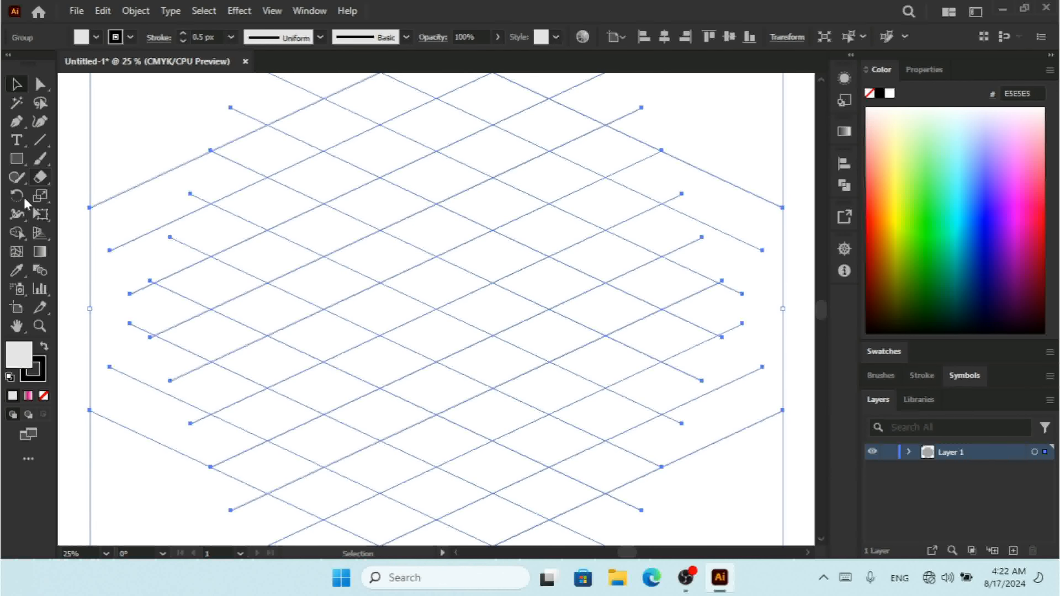
pyautogui.click(16, 233)
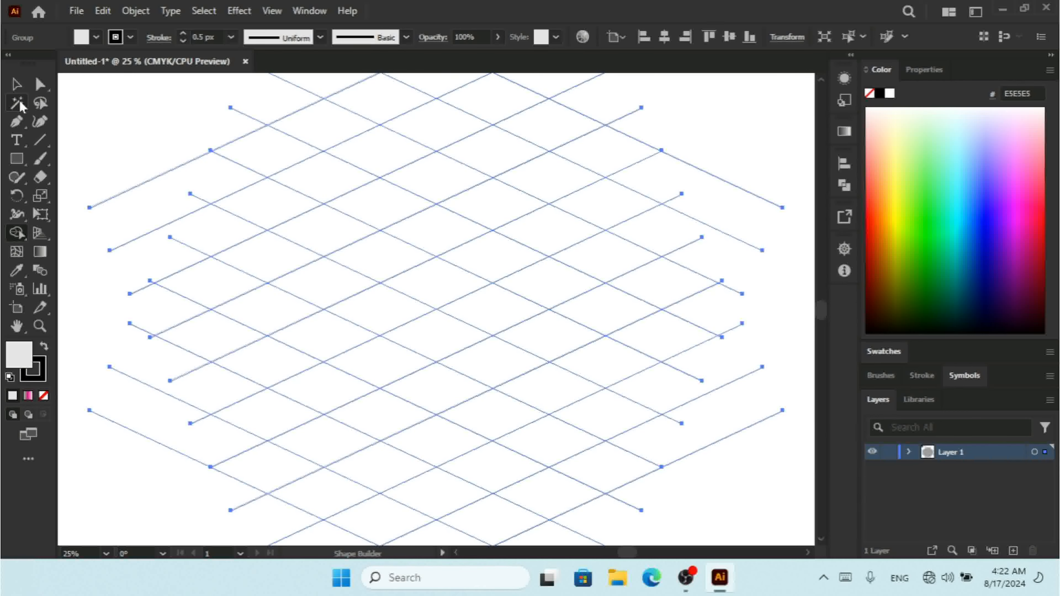
pyautogui.click(952, 157)
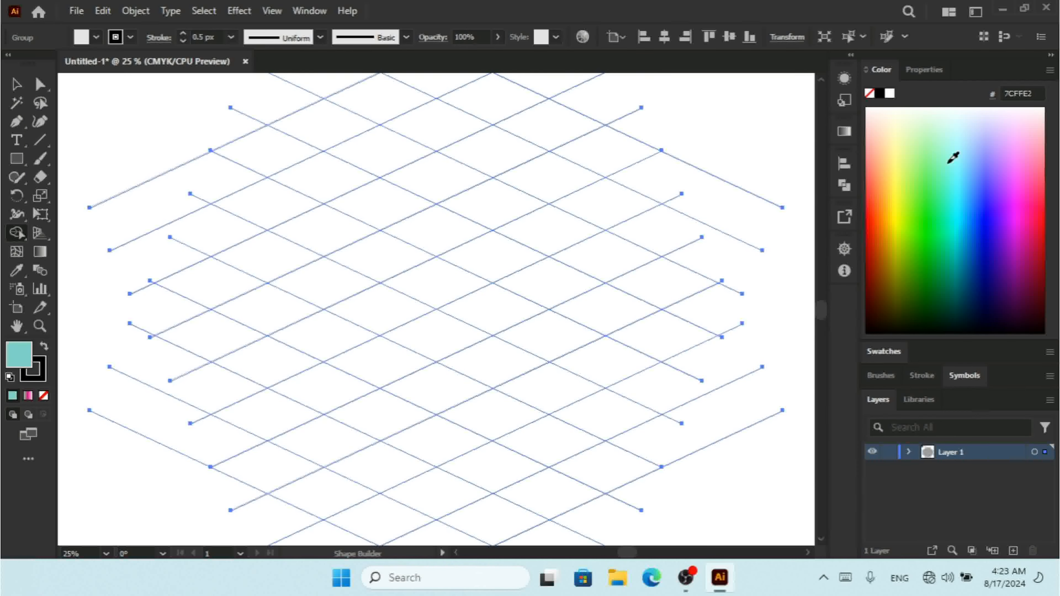
pyautogui.click(182, 40)
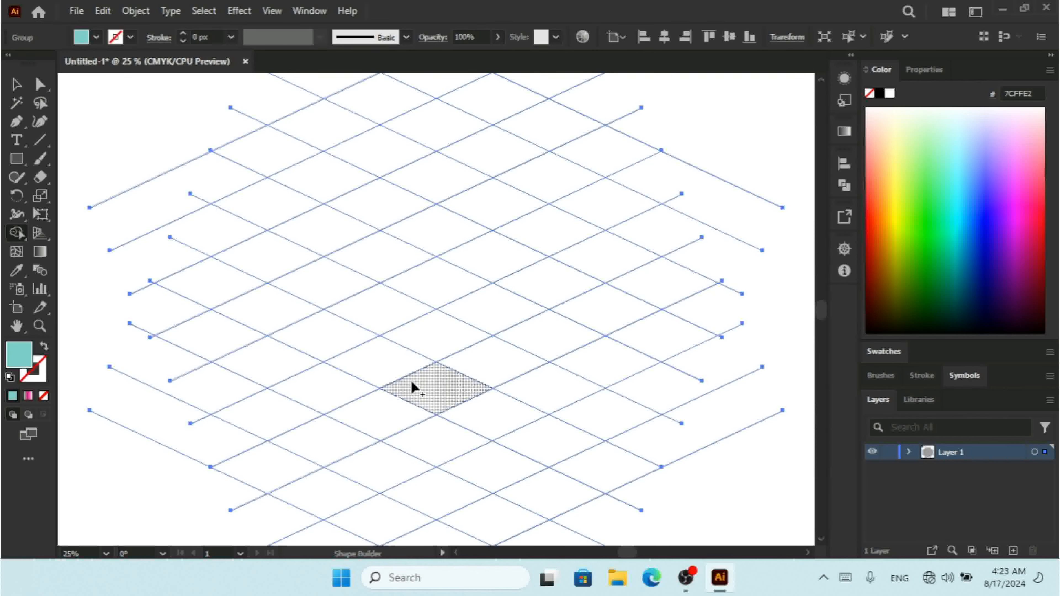
# - Merge grid cells into two parallel five-cell bars and join them with a two-cell crossbar to form a slanted H
pyautogui.moveTo(412, 387)
pyautogui.mouseDown()
pyautogui.moveTo(327, 324)
pyautogui.moveTo(284, 316)
pyautogui.moveTo(221, 275)
pyautogui.mouseUp()
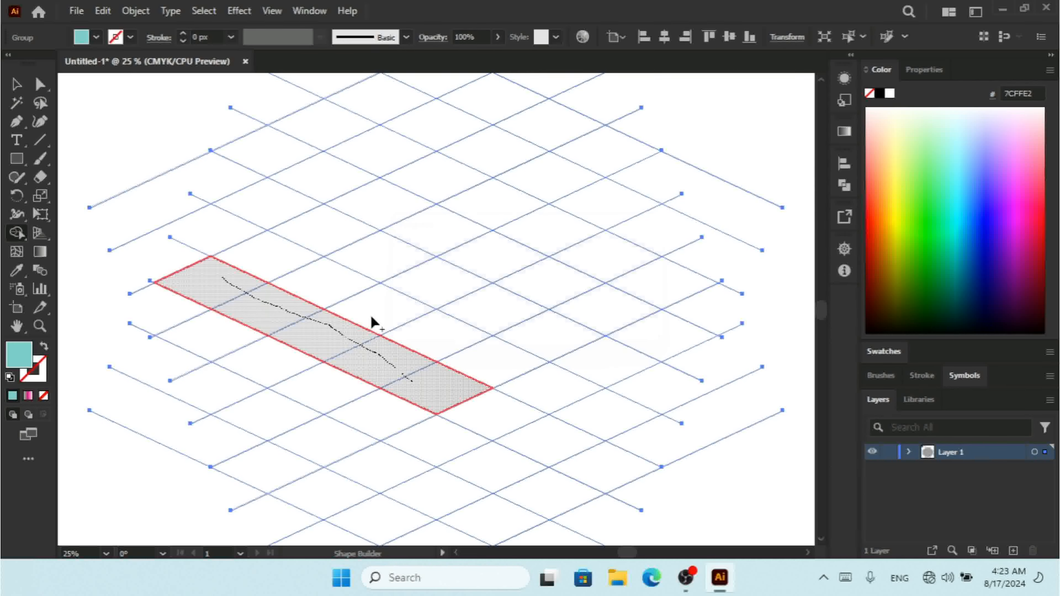
pyautogui.moveTo(382, 203); pyautogui.dragTo(601, 311)
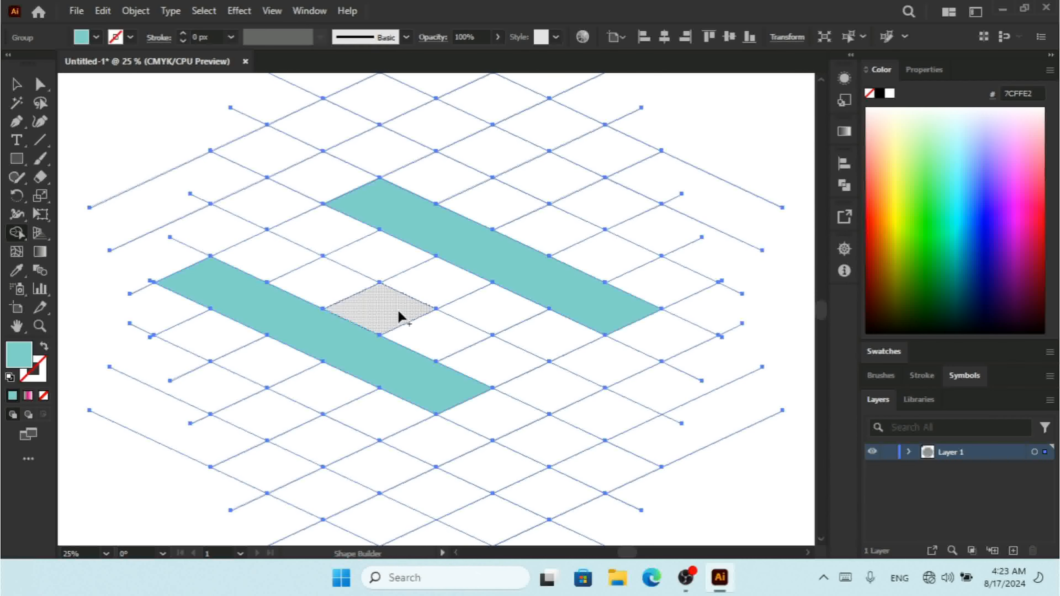
pyautogui.moveTo(399, 317); pyautogui.dragTo(450, 265)
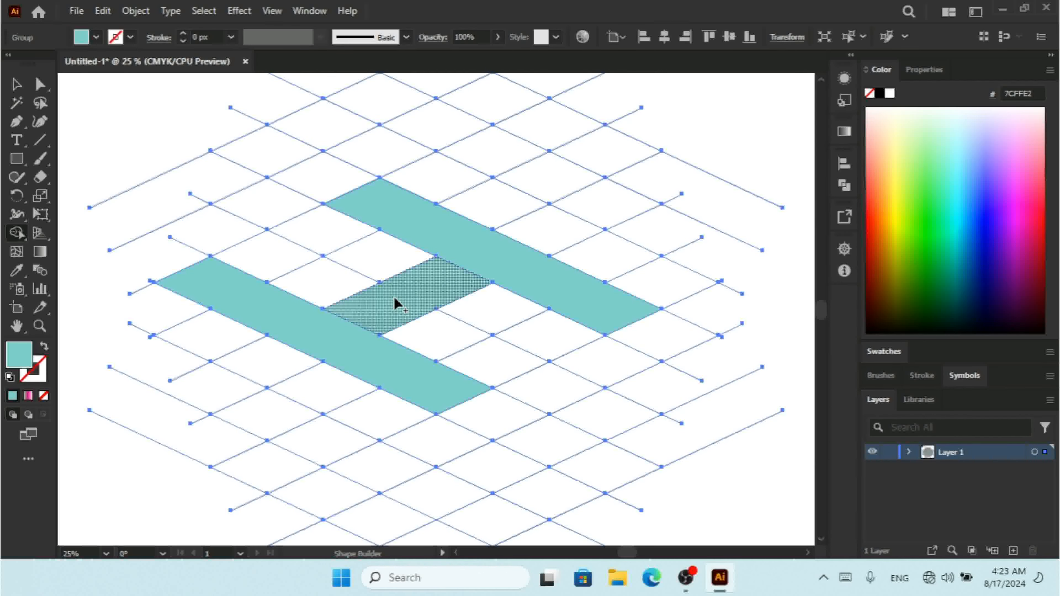
pyautogui.moveTo(395, 297)
pyautogui.mouseDown()
pyautogui.moveTo(513, 254)
pyautogui.moveTo(377, 301)
pyautogui.moveTo(318, 352)
pyautogui.mouseUp()
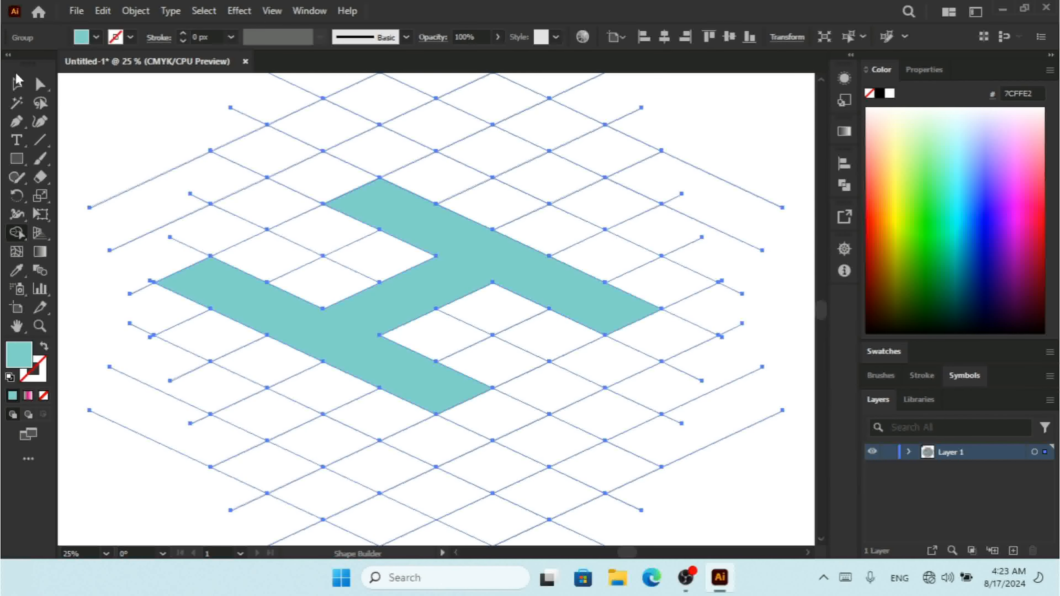
# - Ungroup the merged artwork and move the H shape off the artboard to its left
pyautogui.click(16, 85)
pyautogui.hotkey('ctrl', '-')
pyautogui.hotkey('ctrl', '-')
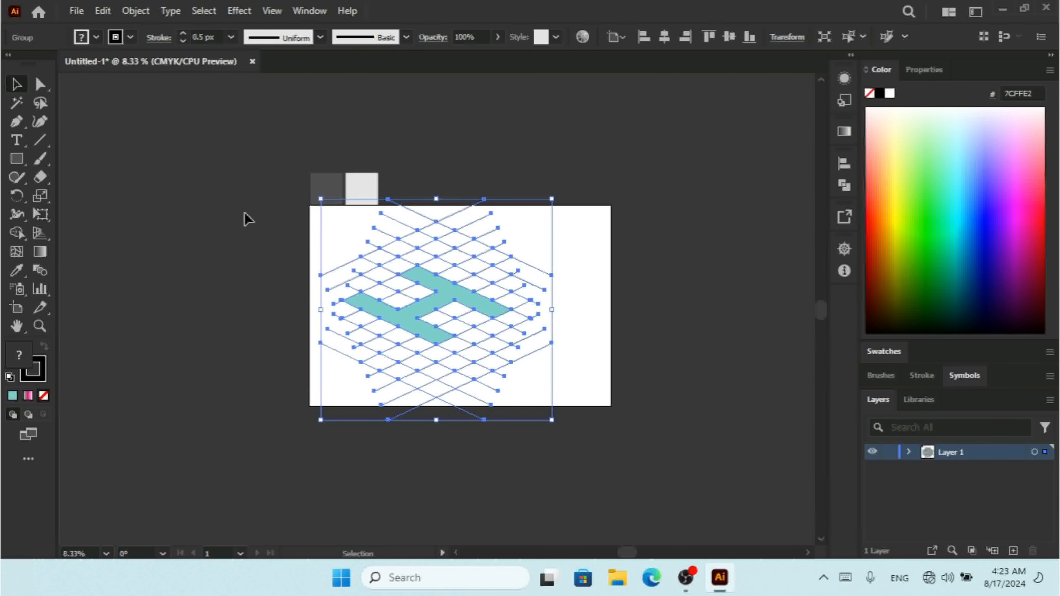
pyautogui.rightClick(412, 288)
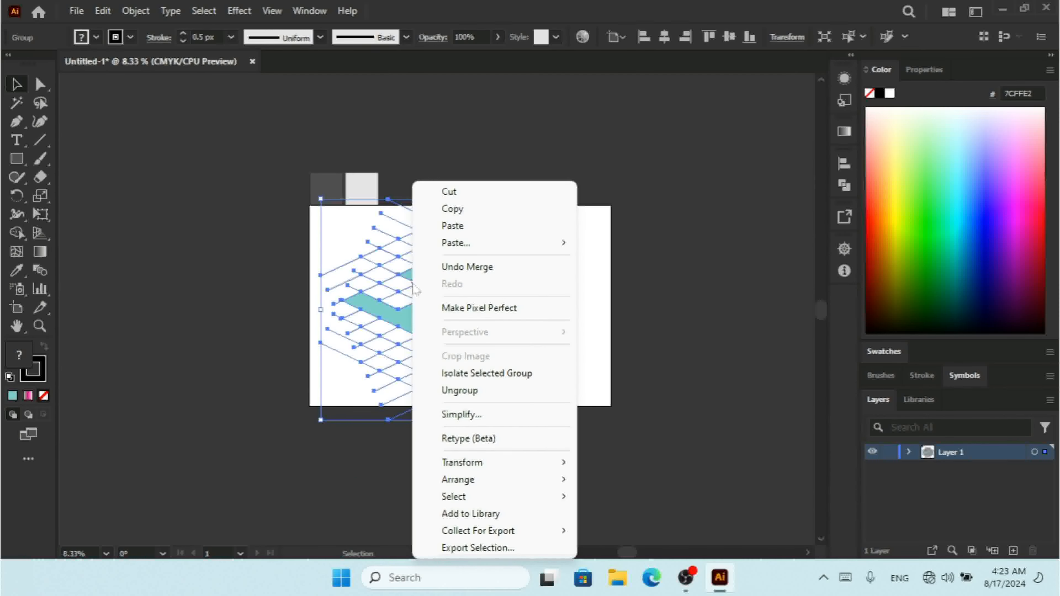
pyautogui.click(459, 390)
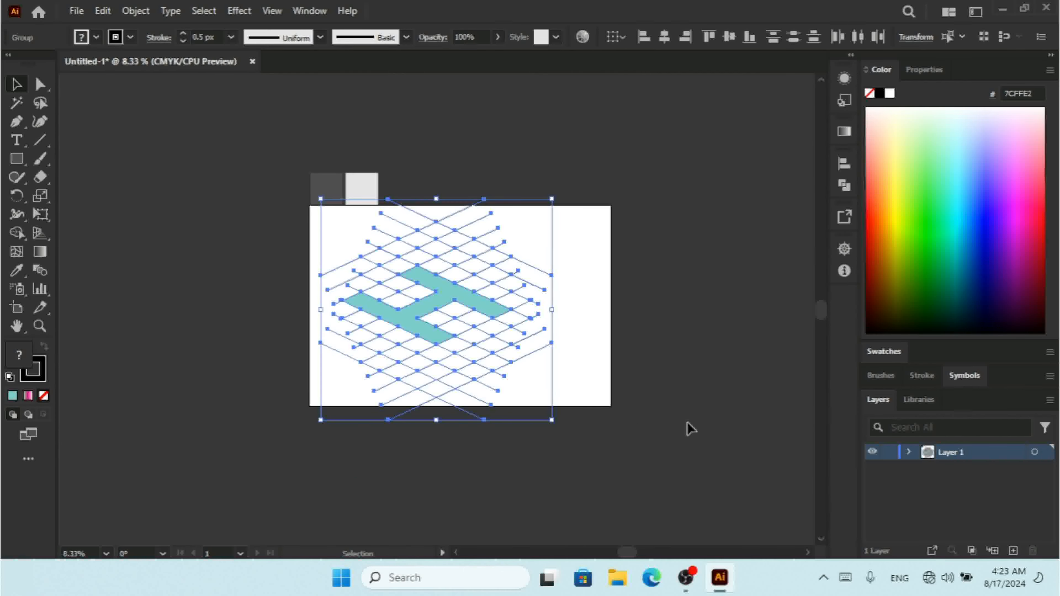
pyautogui.click(691, 428)
pyautogui.moveTo(509, 294); pyautogui.dragTo(180, 253)
# - Ungroup the remaining grid lines and delete them with the leftover segments from the artboard
pyautogui.rightClick(459, 324)
pyautogui.click(519, 391)
pyautogui.moveTo(629, 271); pyautogui.dragTo(312, 436)
pyautogui.press('Delete')
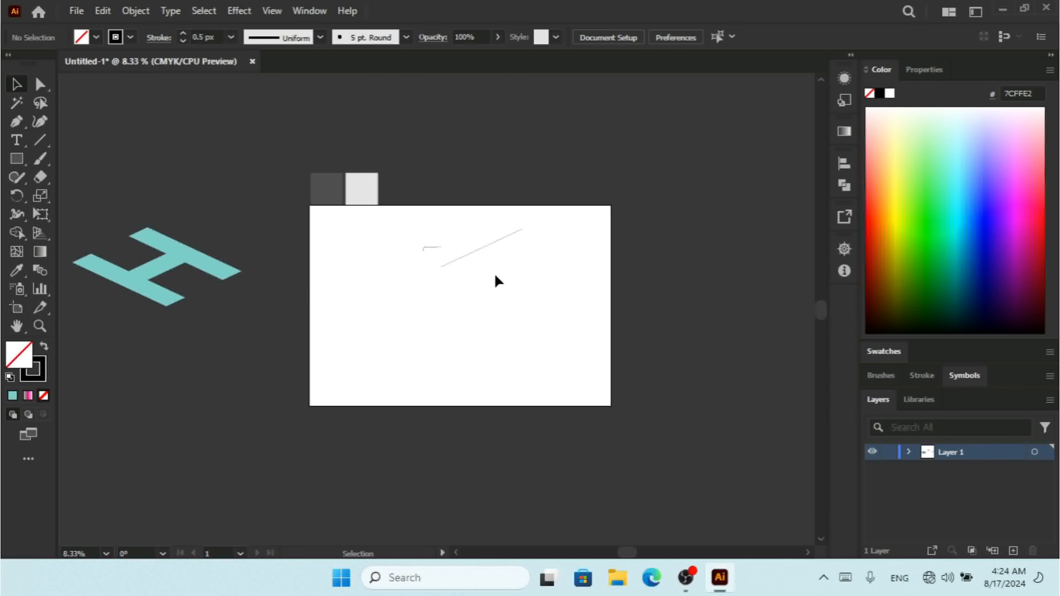
pyautogui.moveTo(423, 247); pyautogui.dragTo(725, 441)
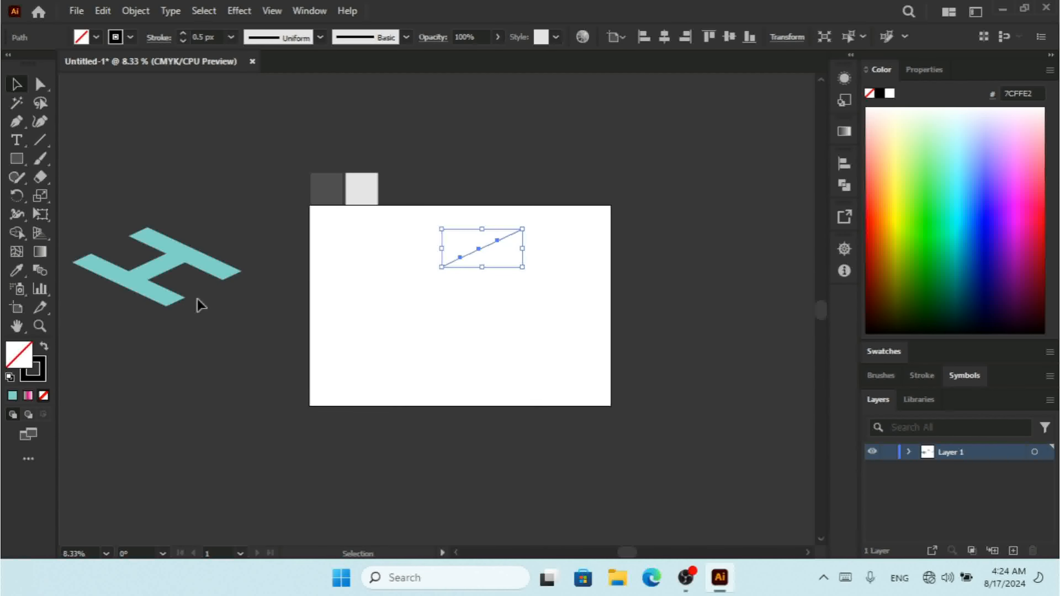
# - Move the H shape back onto the artboard and rotate it by 120°
pyautogui.moveTo(198, 300); pyautogui.dragTo(473, 276)
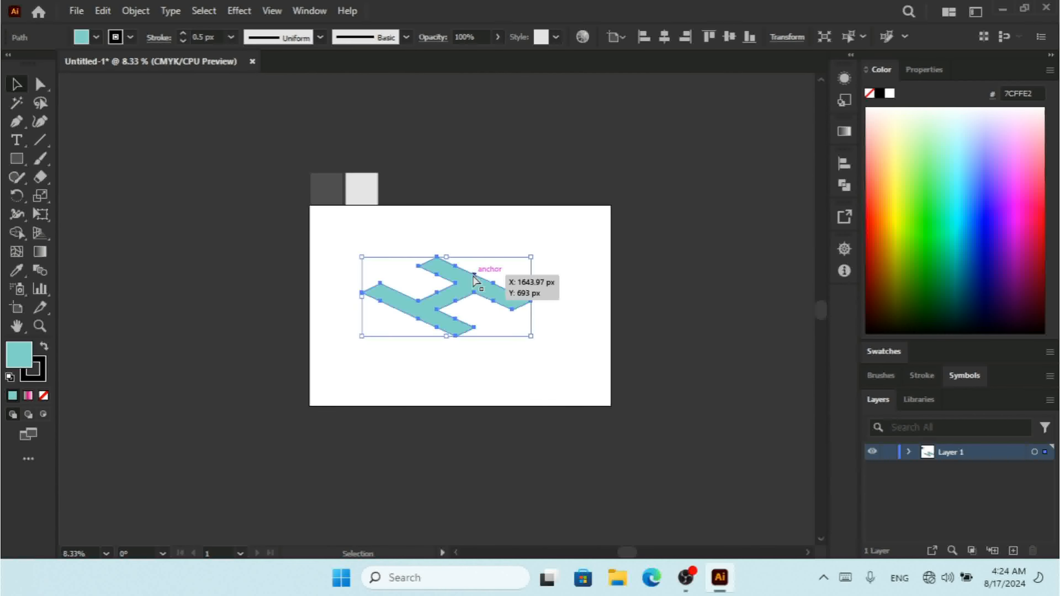
pyautogui.hotkey('ctrl', '=')
pyautogui.hotkey('ctrl', '=')
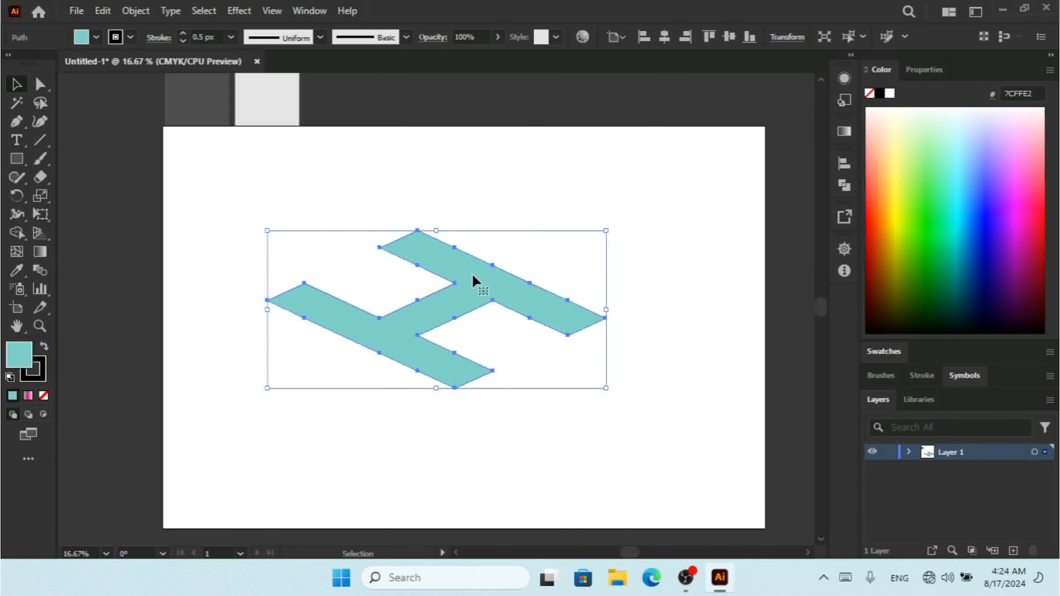
pyautogui.rightClick(473, 276)
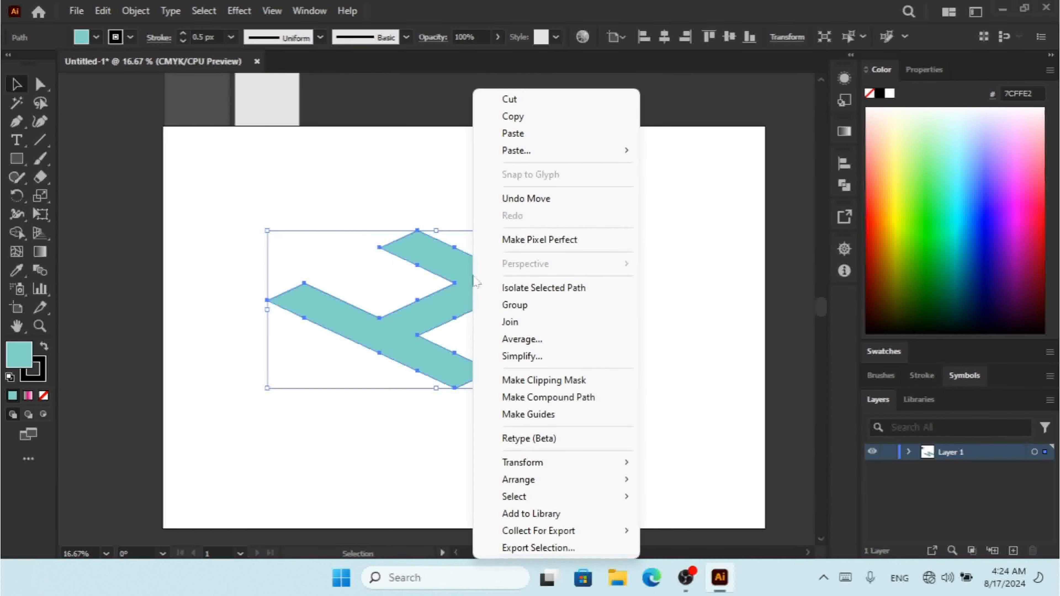
pyautogui.moveTo(532, 463)
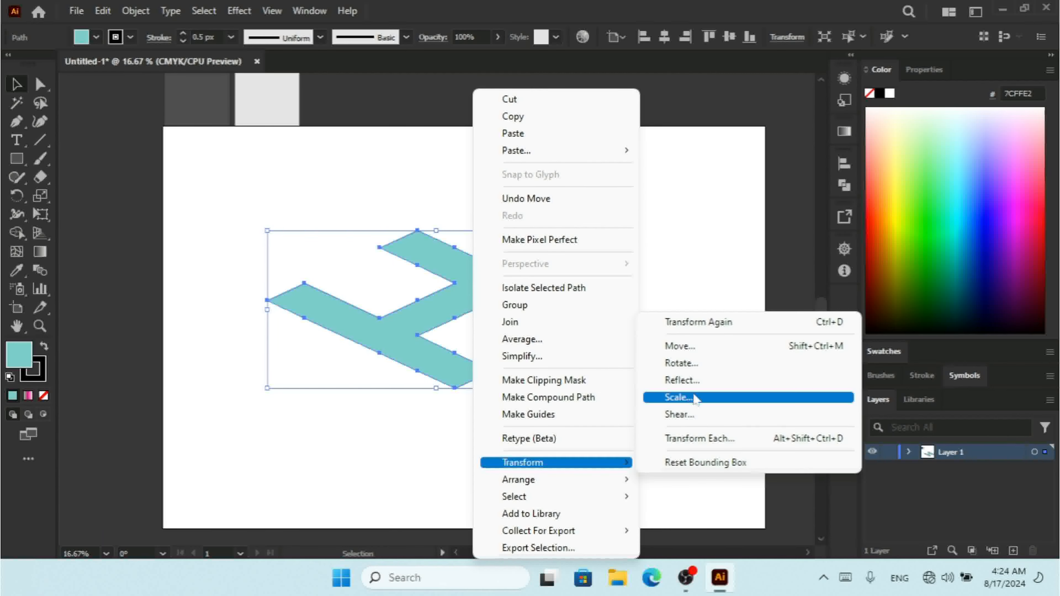
pyautogui.click(695, 363)
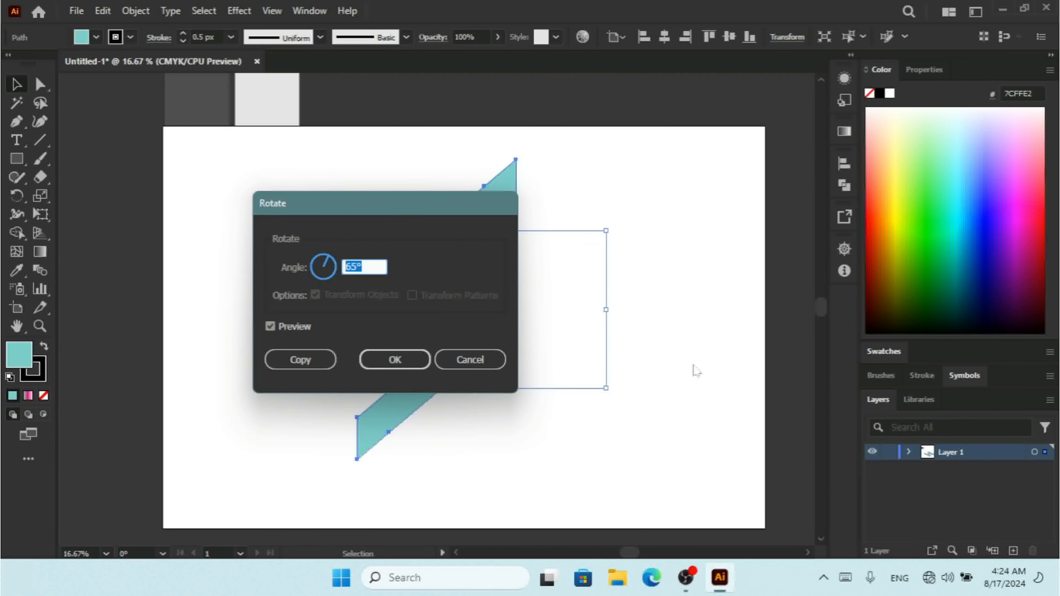
pyautogui.write('120')
pyautogui.moveTo(405, 211); pyautogui.dragTo(865, 126)
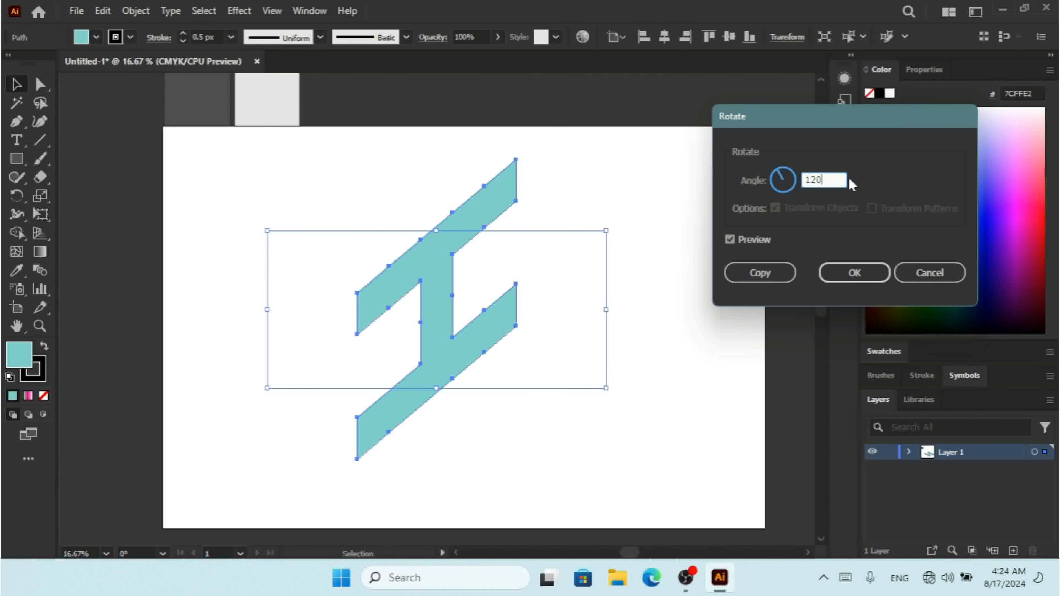
pyautogui.click(853, 277)
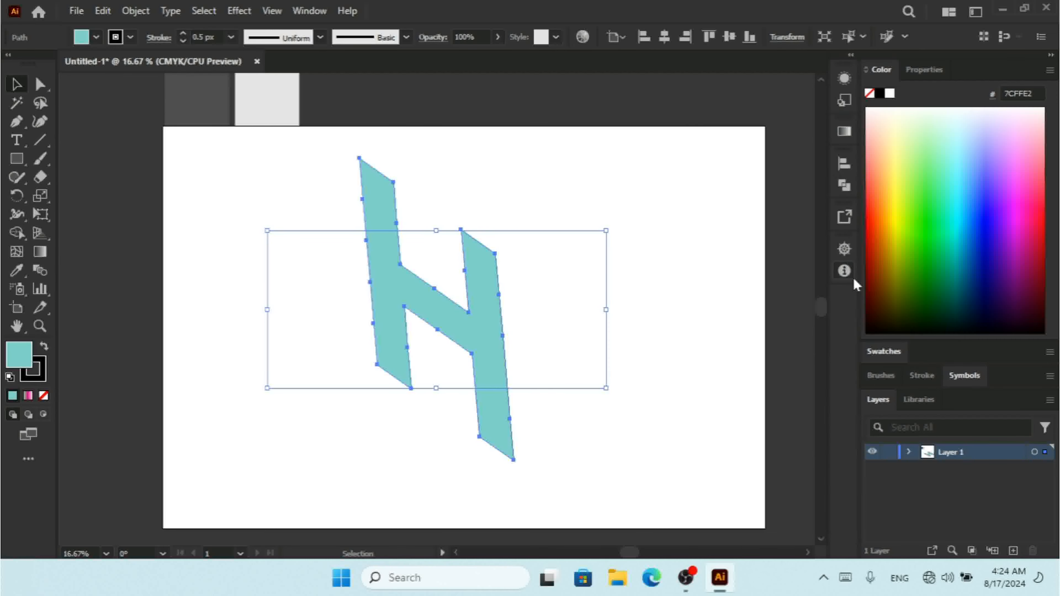
# - Duplicate the H to its right, reflect the copy across the vertical axis and bring it level with the original
pyautogui.moveTo(480, 366); pyautogui.dragTo(598, 344)
pyautogui.rightClick(597, 344)
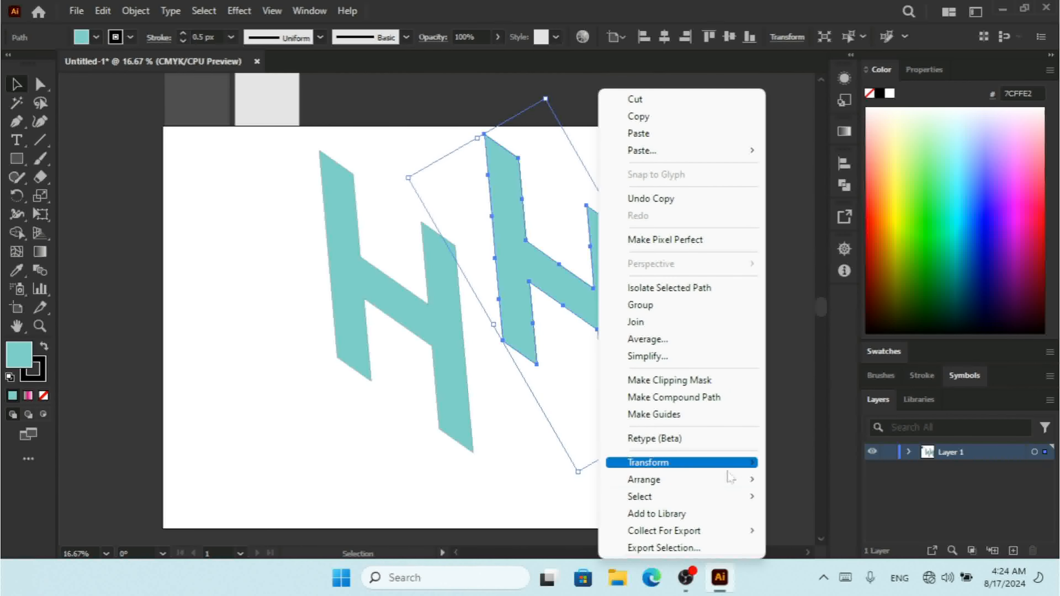
pyautogui.moveTo(667, 462)
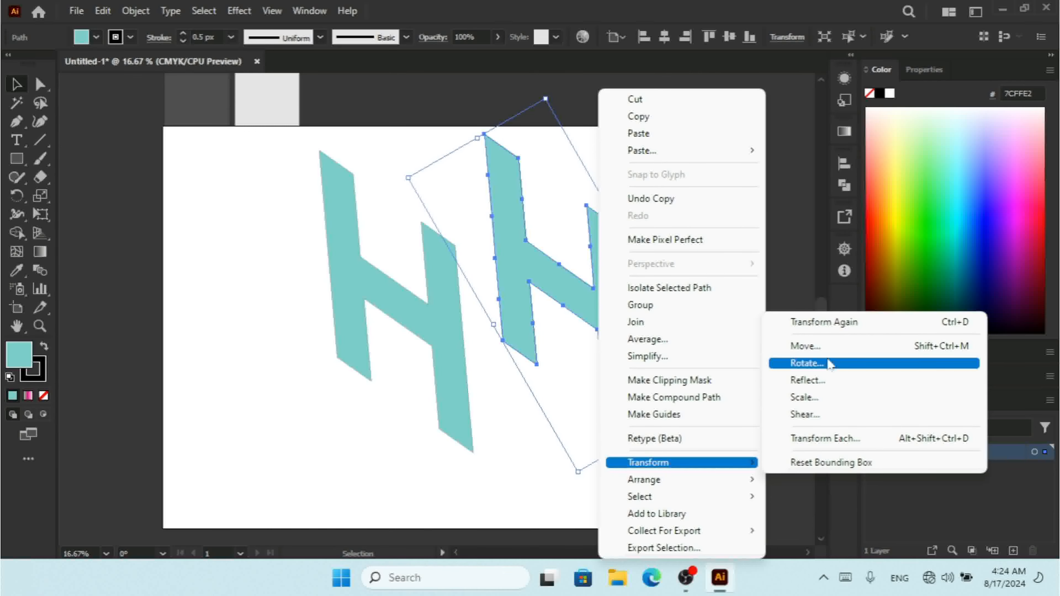
pyautogui.click(825, 381)
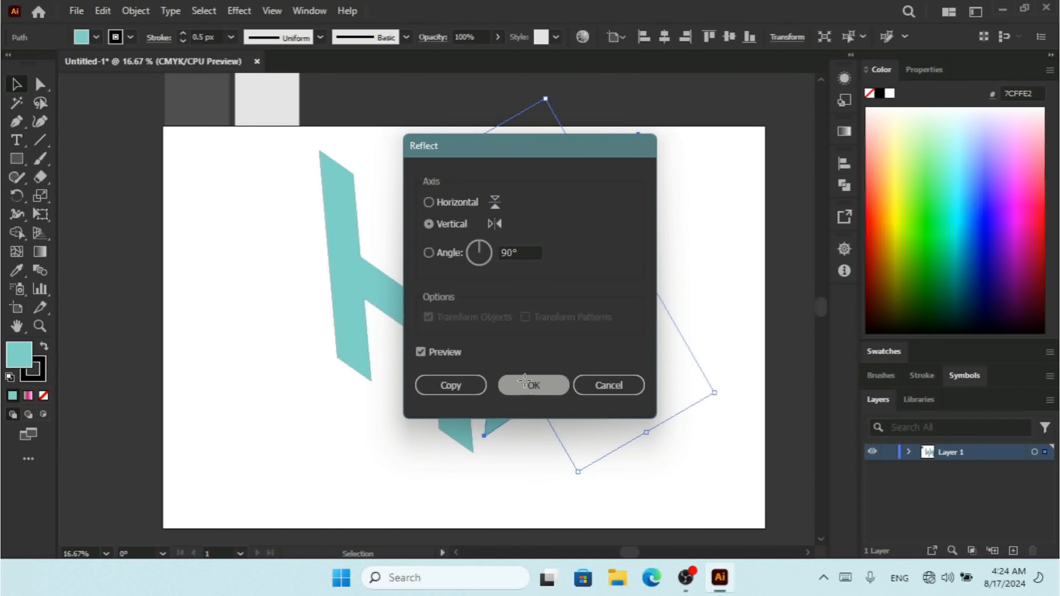
pyautogui.click(525, 381)
pyautogui.moveTo(512, 339); pyautogui.dragTo(509, 367)
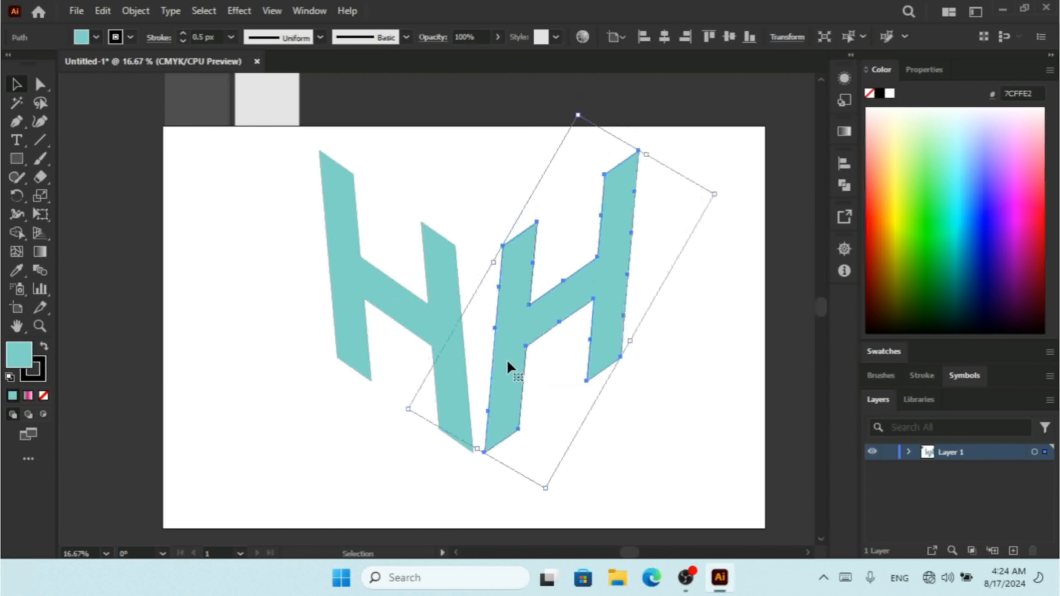
pyautogui.click(710, 416)
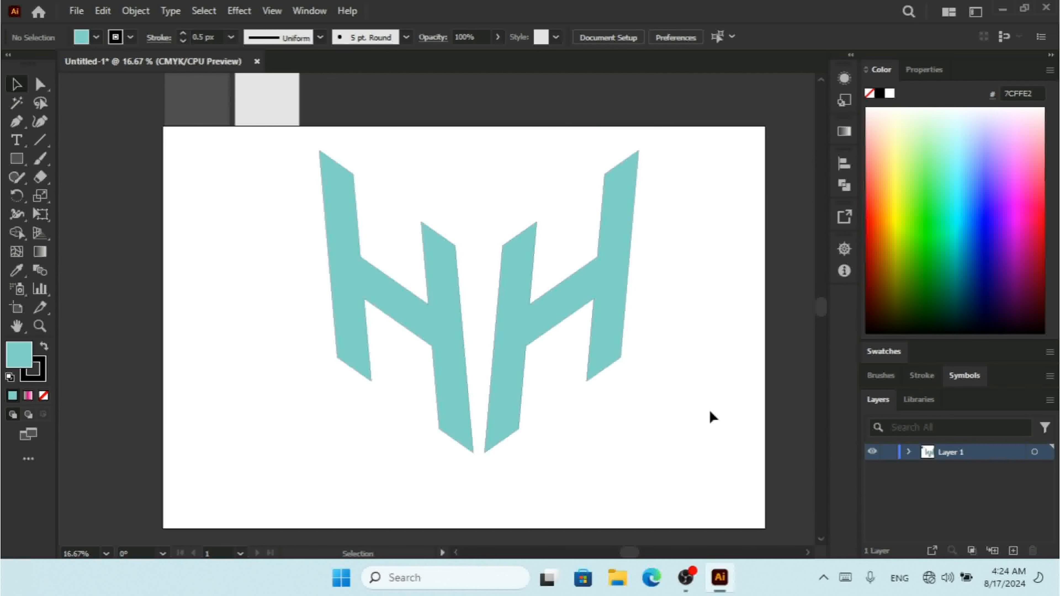
# - Set the stroke of both H shapes to 0 px
pyautogui.moveTo(666, 293); pyautogui.dragTo(317, 473)
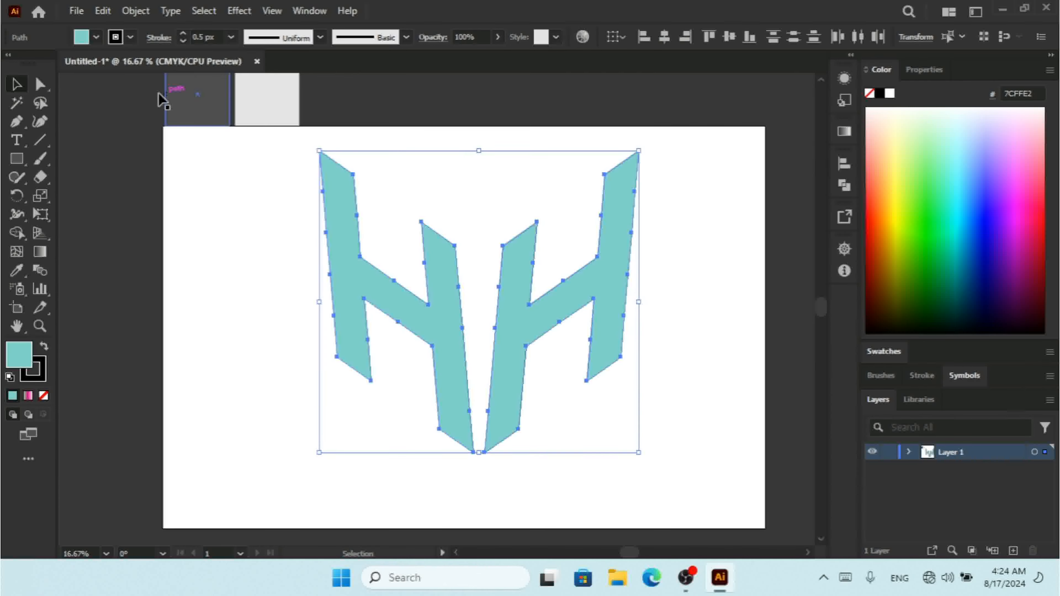
pyautogui.click(184, 40)
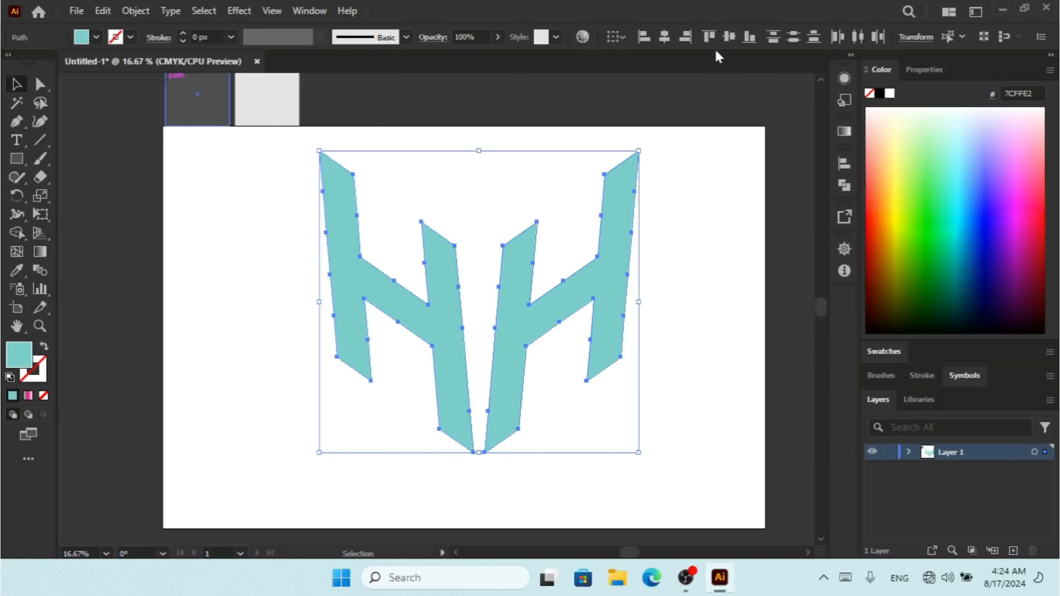
pyautogui.click(697, 309)
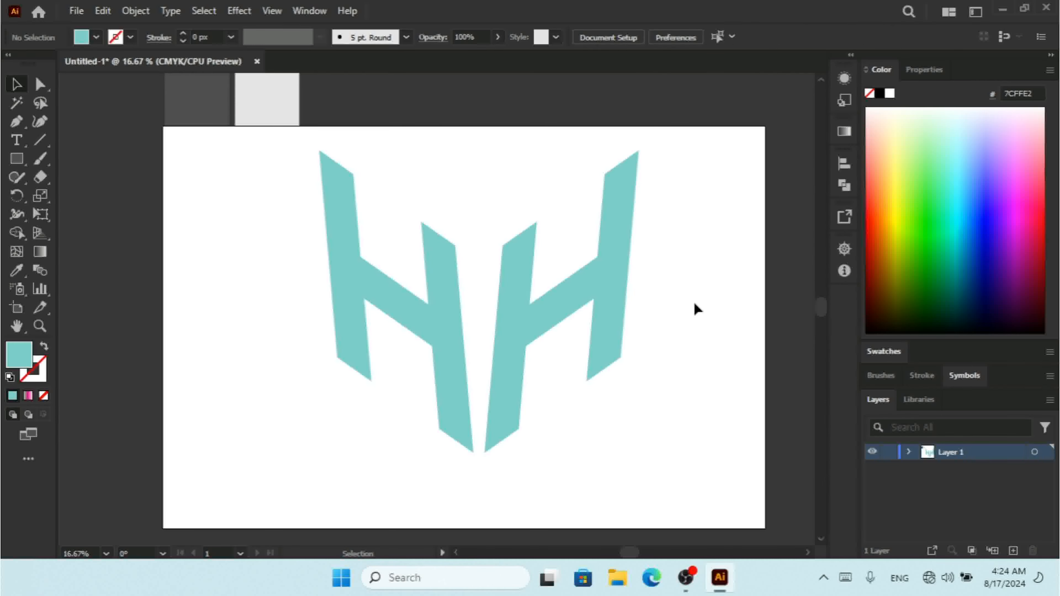
# - Nudge the mirrored H left until its bottom tip meets the tip of the original H
pyautogui.click(522, 394)
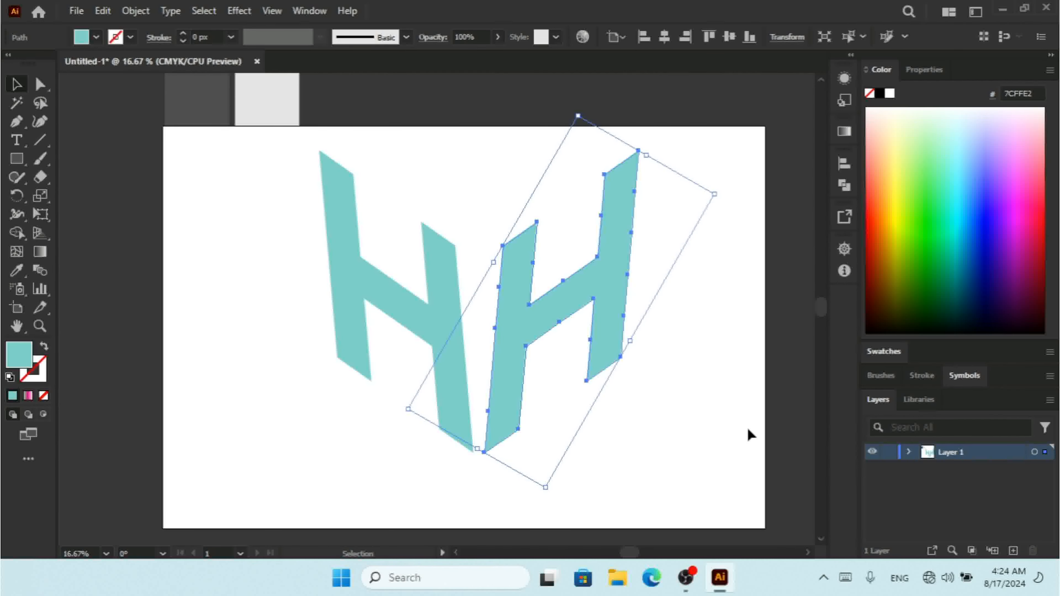
pyautogui.press('Left')
pyautogui.press('Left')
pyautogui.press('Left')
pyautogui.press('Left')
pyautogui.press('Left')
pyautogui.press('Left')
pyautogui.press('Left')
pyautogui.press('Left')
pyautogui.press('Left')
pyautogui.press('Left')
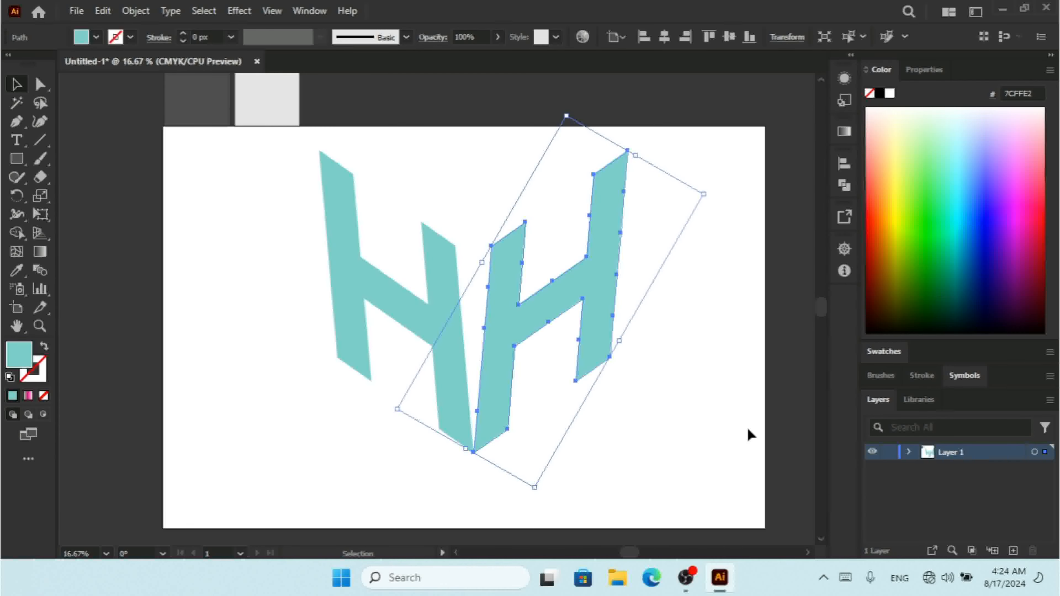
pyautogui.press('Left')
pyautogui.press('Left')
pyautogui.click(694, 386)
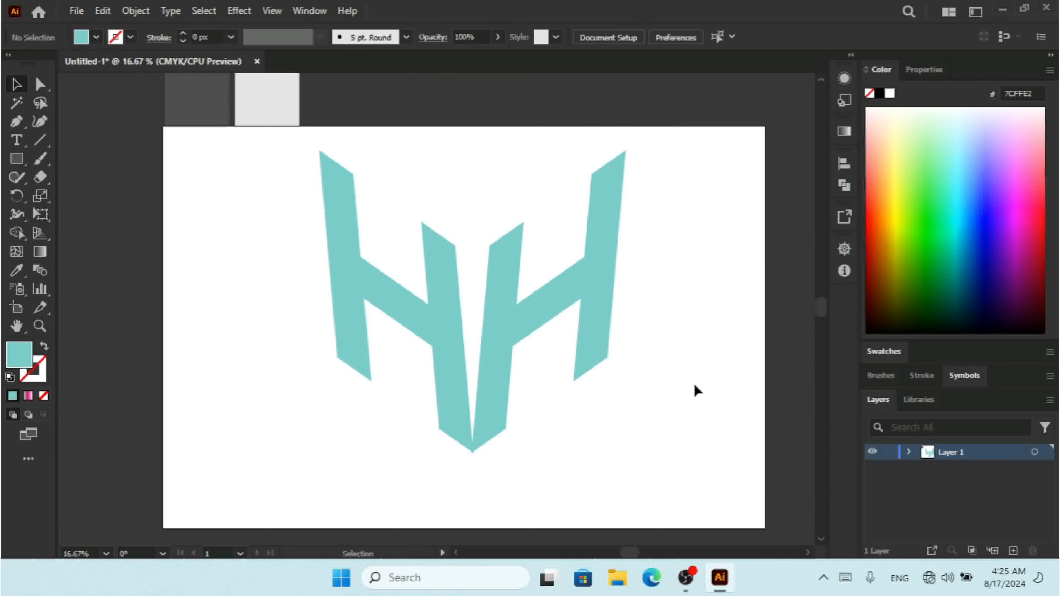
# - Nudge the mirrored H right until a narrow gap separates its bottom tip from the original H's tip
pyautogui.click(549, 310)
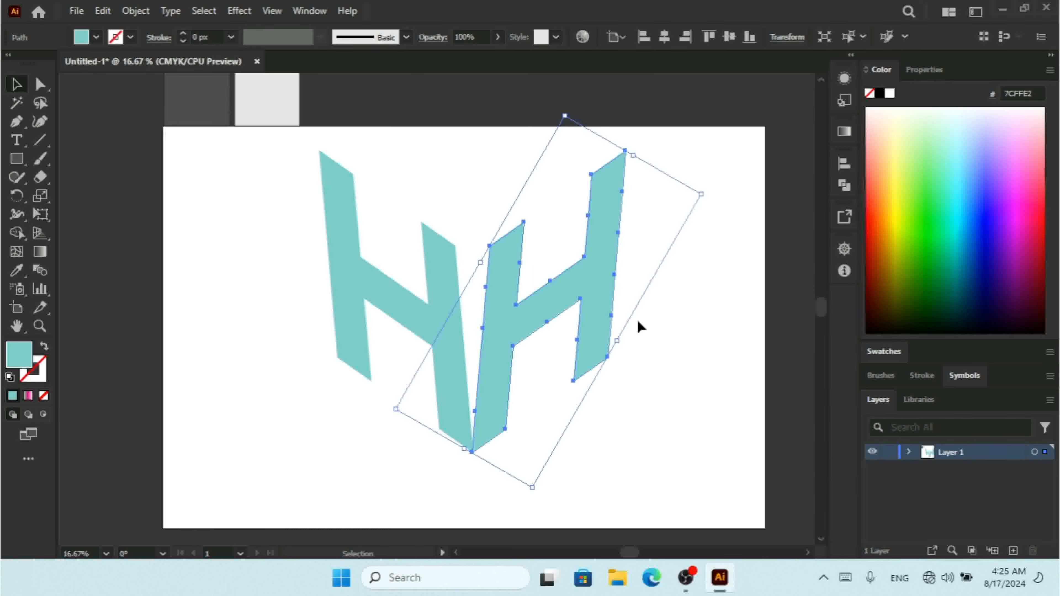
pyautogui.press('Right')
pyautogui.press('Right')
pyautogui.press('Right')
pyautogui.press('Right')
pyautogui.press('Right')
pyautogui.press('Right')
pyautogui.press('Right')
pyautogui.press('Right')
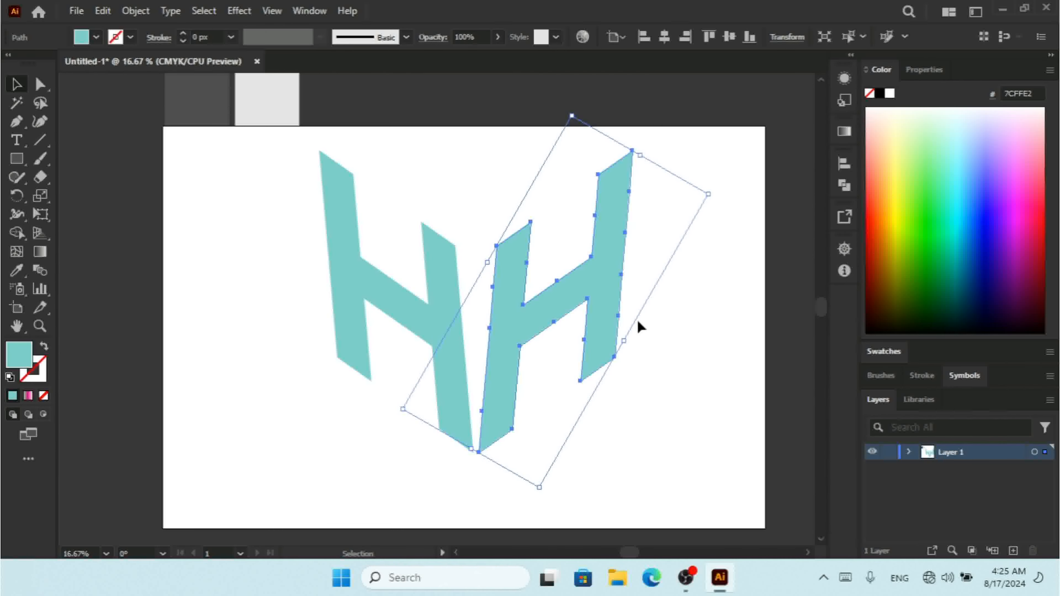
pyautogui.press('Right')
pyautogui.press('Right')
pyautogui.press('Right')
pyautogui.press('Right')
pyautogui.press('Right')
pyautogui.press('Right')
pyautogui.press('Right')
pyautogui.press('Right')
pyautogui.press('Right')
pyautogui.press('Right')
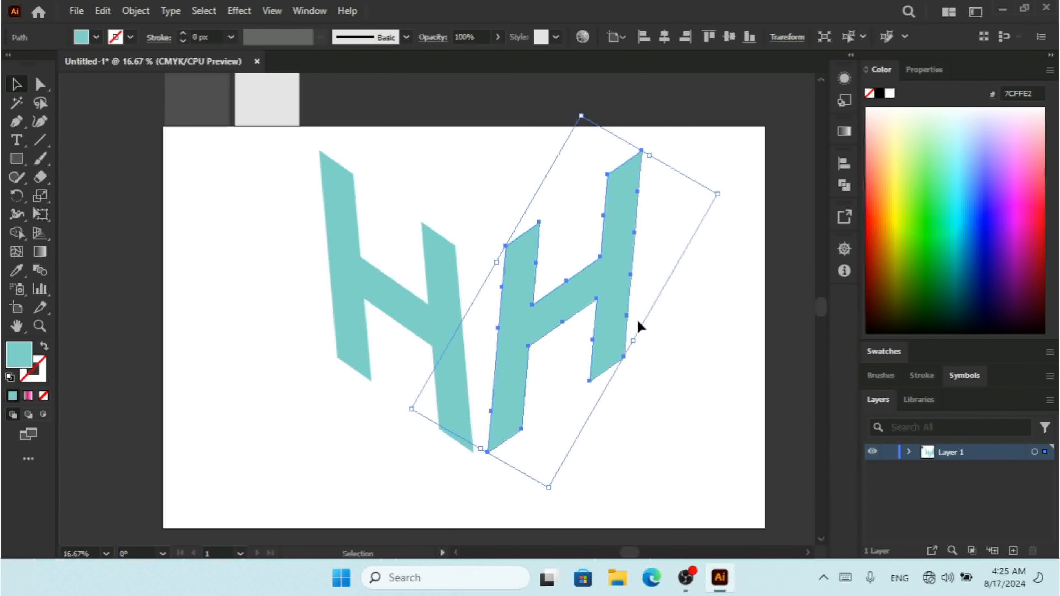
pyautogui.click(704, 323)
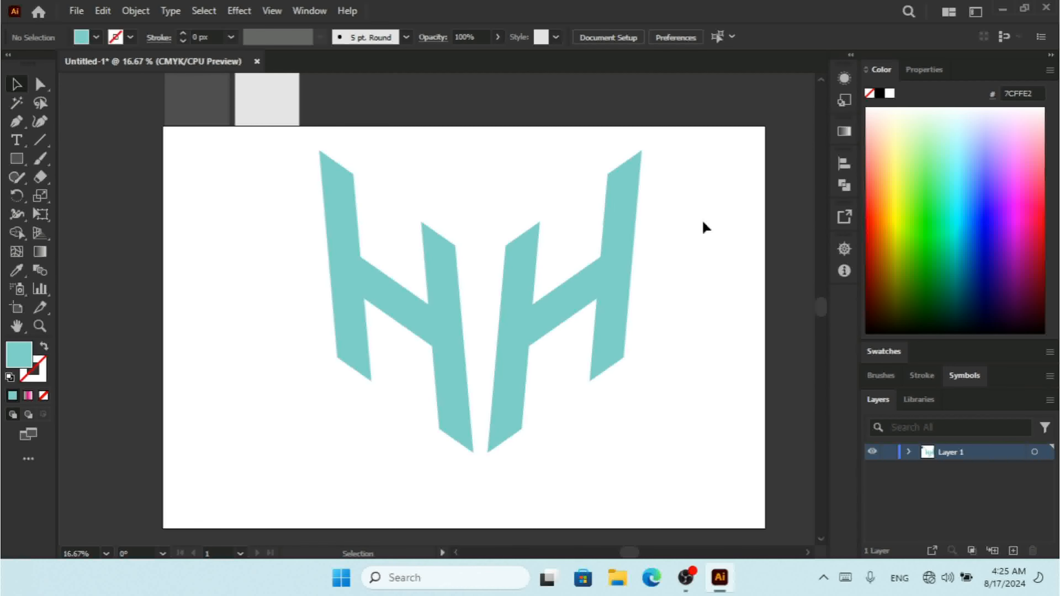
# - Group the original and mirrored H shapes into one logo
pyautogui.moveTo(703, 221); pyautogui.dragTo(295, 422)
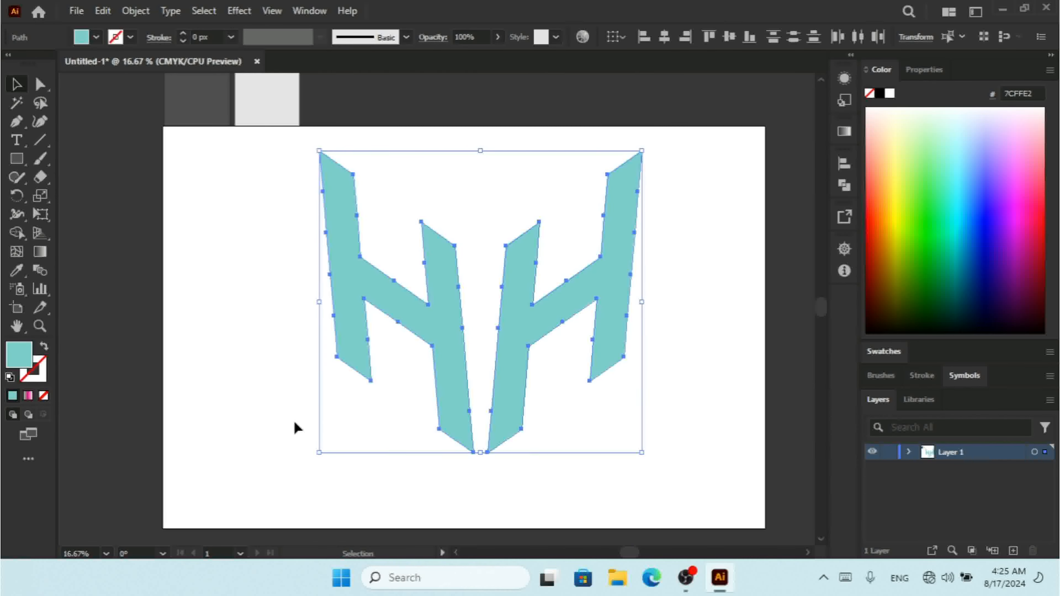
pyautogui.rightClick(506, 284)
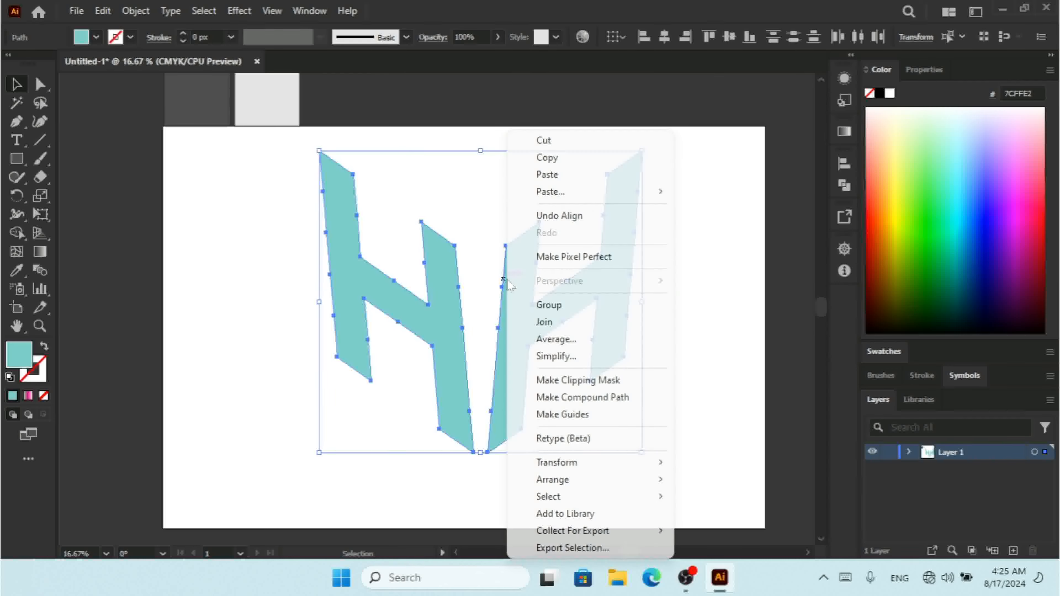
pyautogui.click(562, 307)
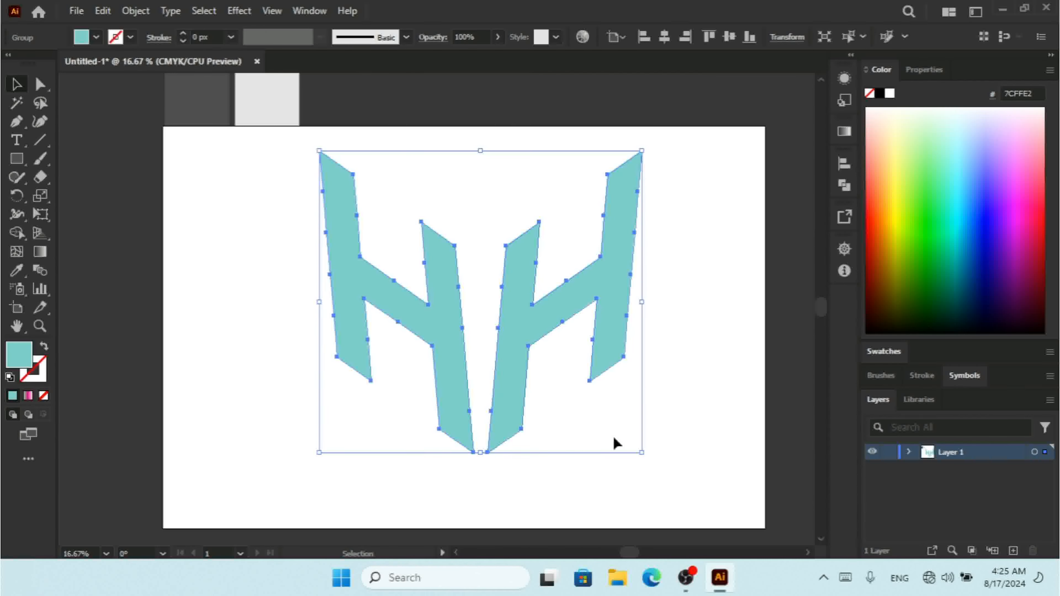
# - Scale the logo down to roughly half its size and move it to the left half of the artboard
pyautogui.moveTo(641, 452); pyautogui.dragTo(594, 378)
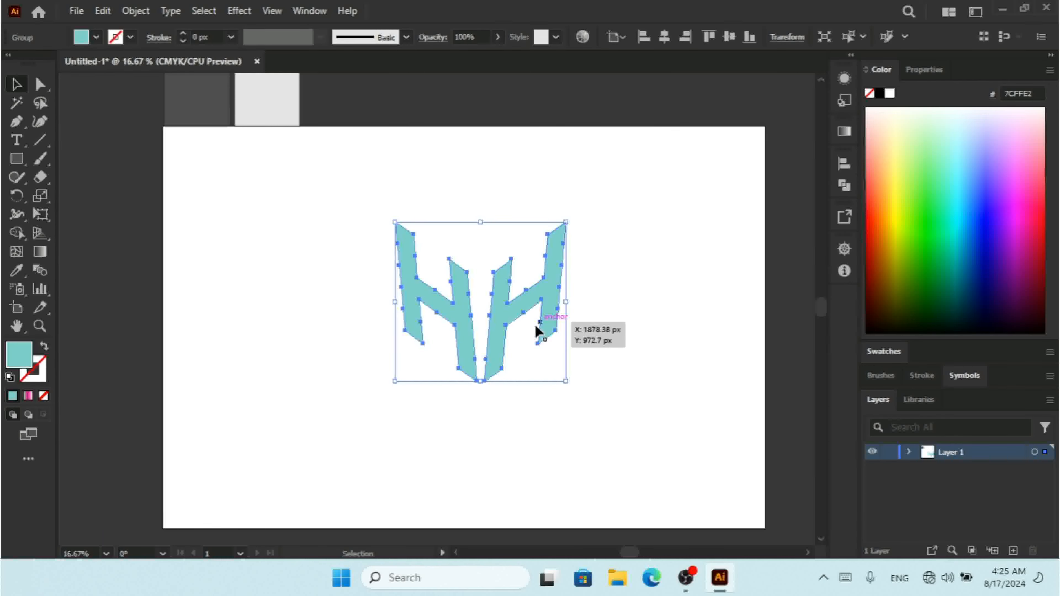
pyautogui.moveTo(523, 300); pyautogui.dragTo(344, 314)
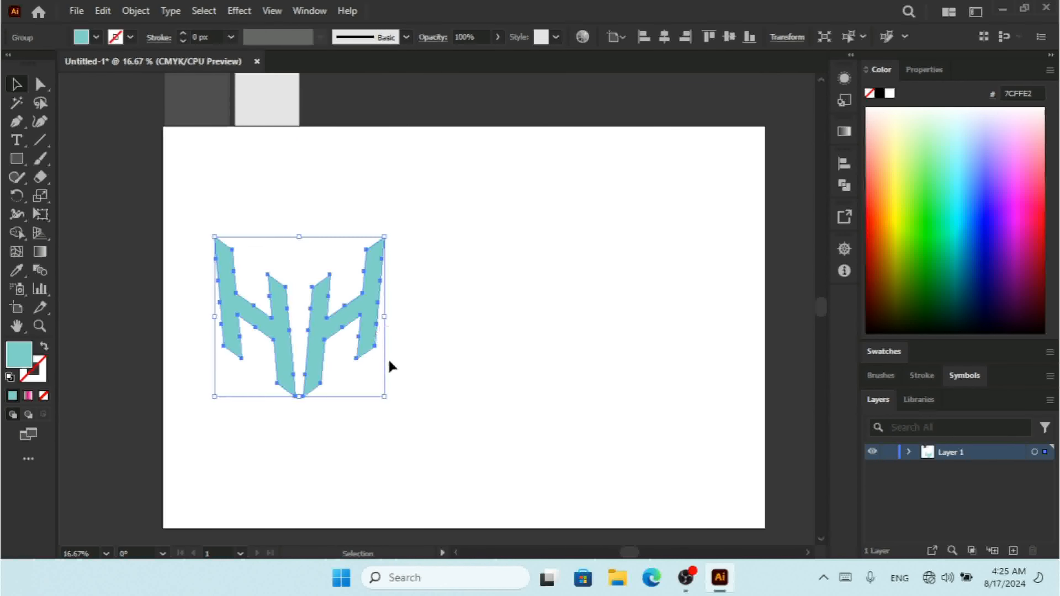
pyautogui.moveTo(384, 397); pyautogui.dragTo(372, 385)
pyautogui.press('a')
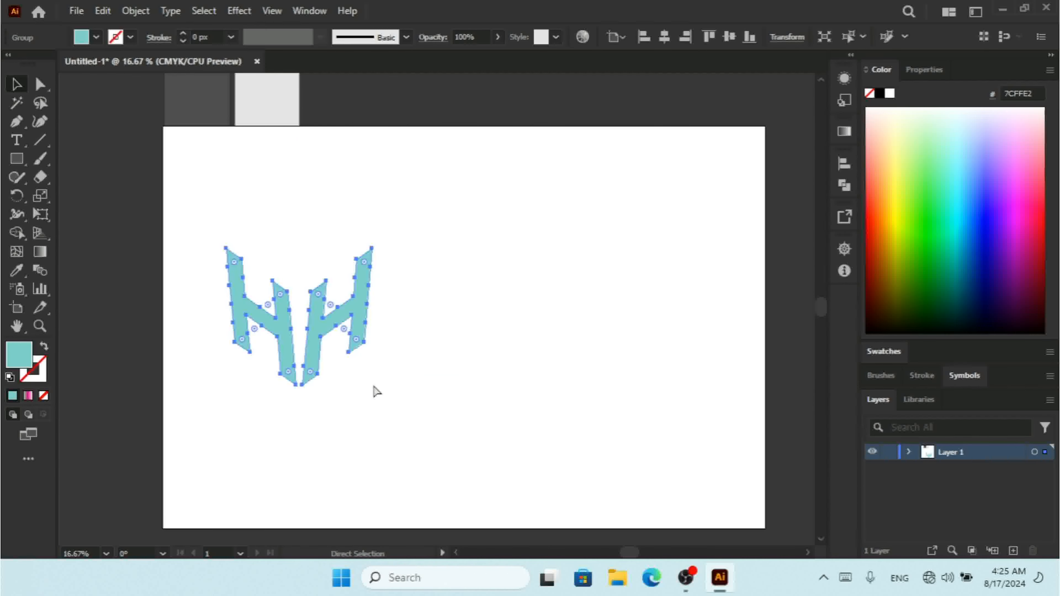
pyautogui.press('v')
# - Fill the logo with the dark grey 4D4D4D sampled from the dark swatch above the artboard
pyautogui.click(17, 271)
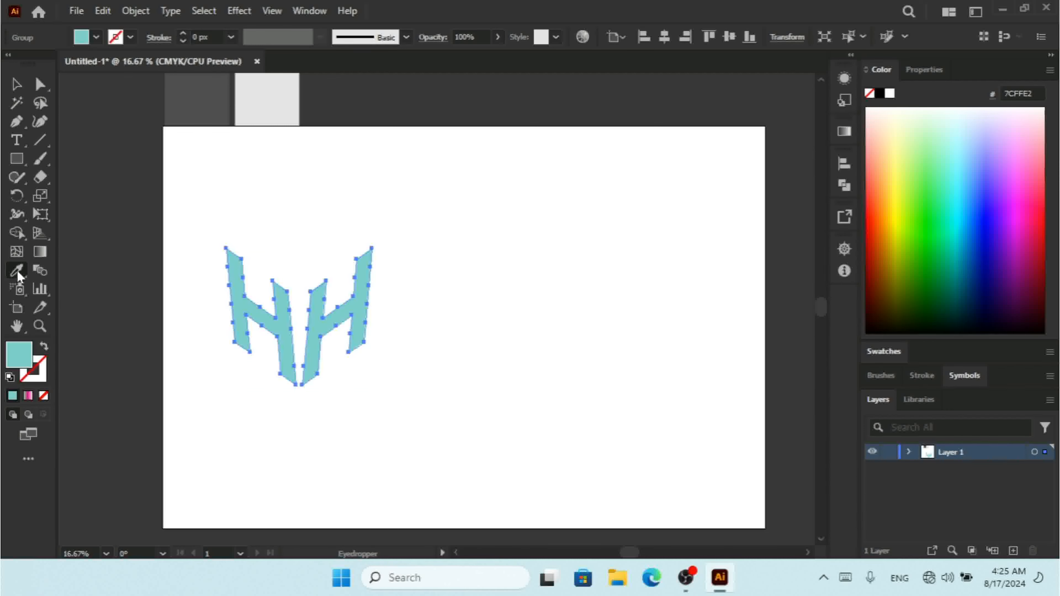
pyautogui.click(207, 97)
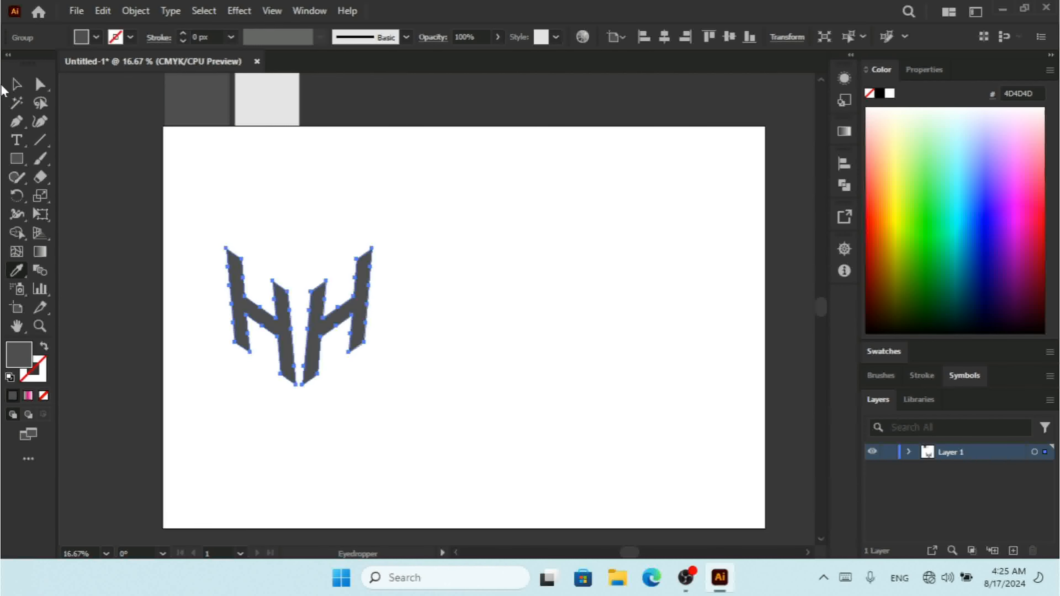
pyautogui.click(16, 85)
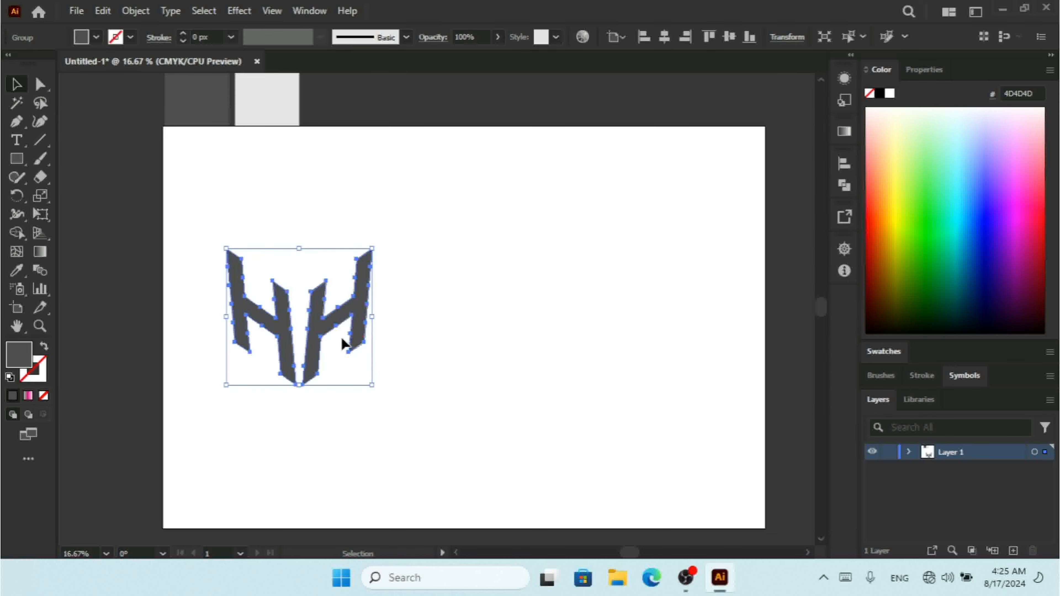
# - Duplicate the logo onto the right half of the artboard and fill the copy with the light grey swatch colour E5E5E5
pyautogui.moveTo(336, 328); pyautogui.dragTo(646, 337)
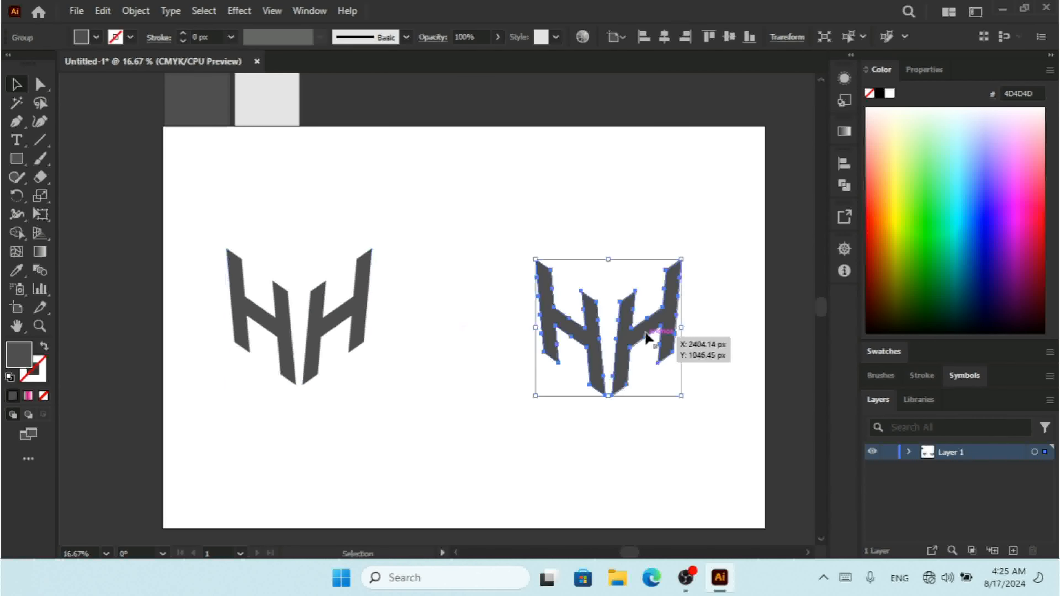
pyautogui.click(17, 271)
pyautogui.click(279, 99)
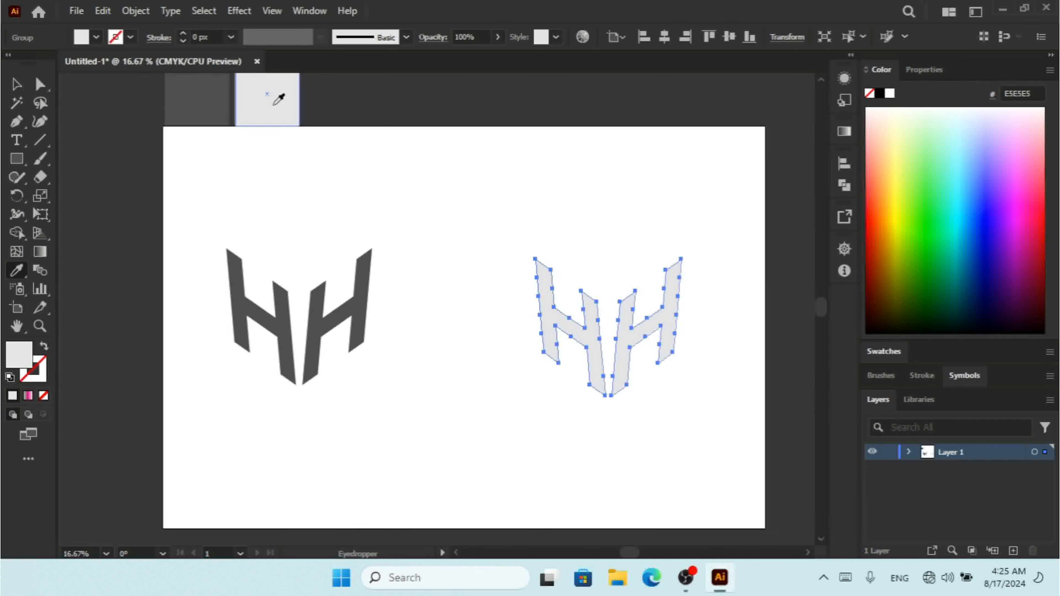
pyautogui.click(17, 84)
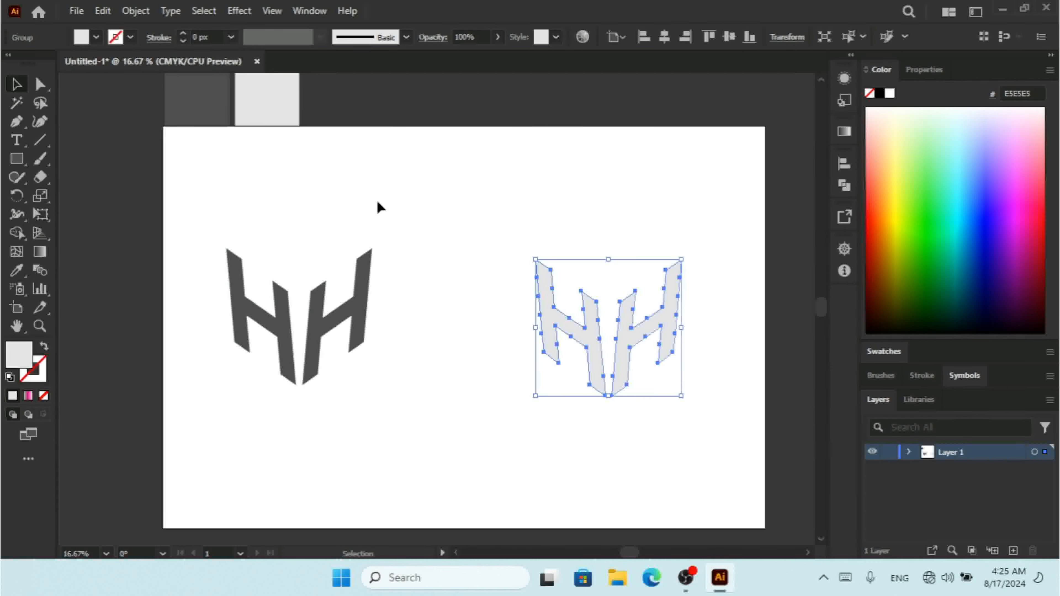
pyautogui.click(487, 147)
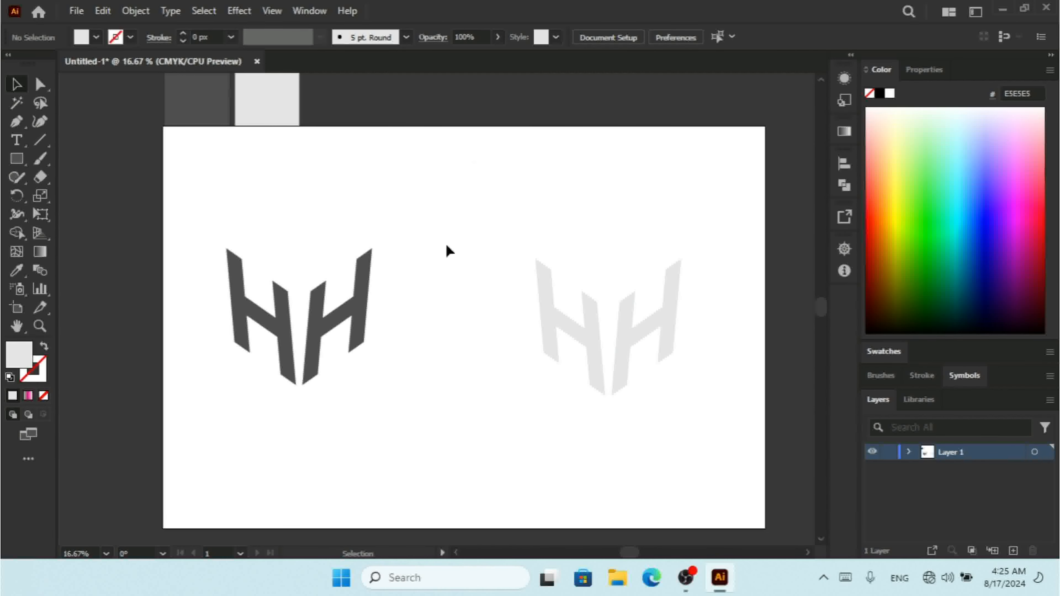
# - Align the vertical centres of both logos and centre them as one group on the artboard
pyautogui.moveTo(770, 204); pyautogui.dragTo(178, 473)
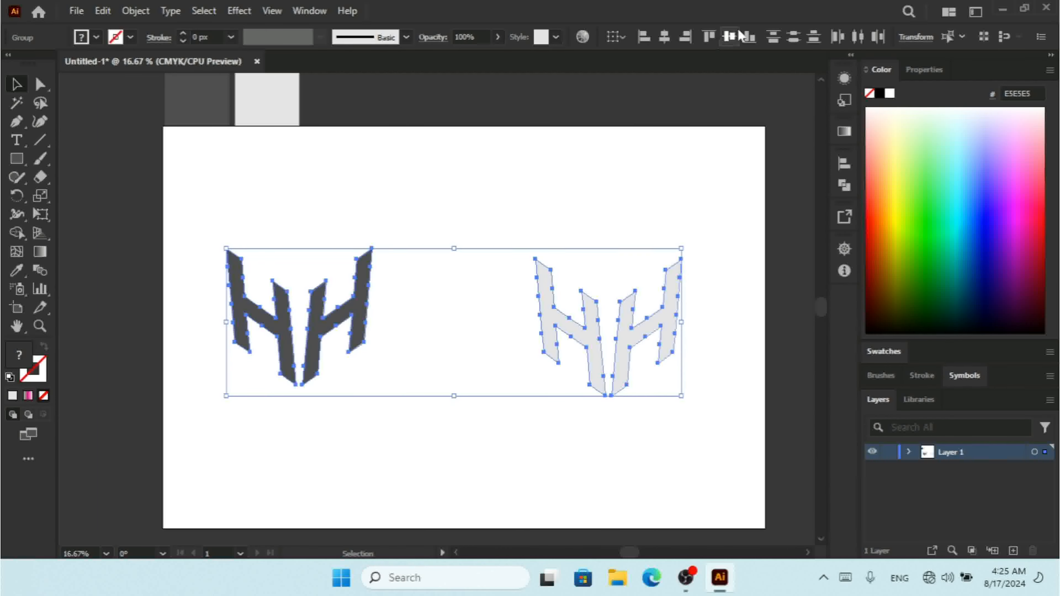
pyautogui.click(729, 37)
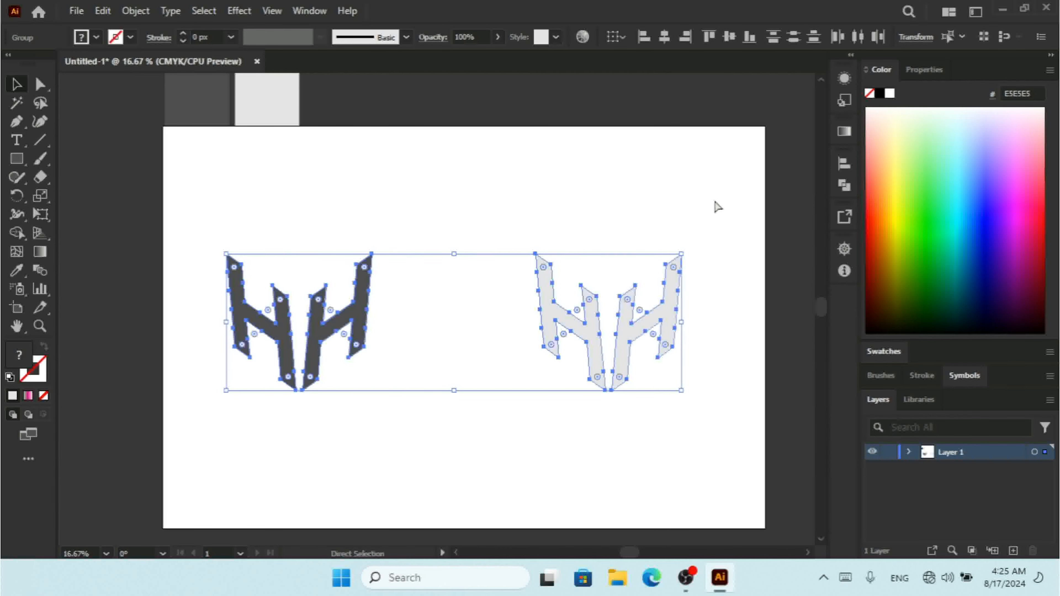
pyautogui.hotkey('ctrl', 'g')
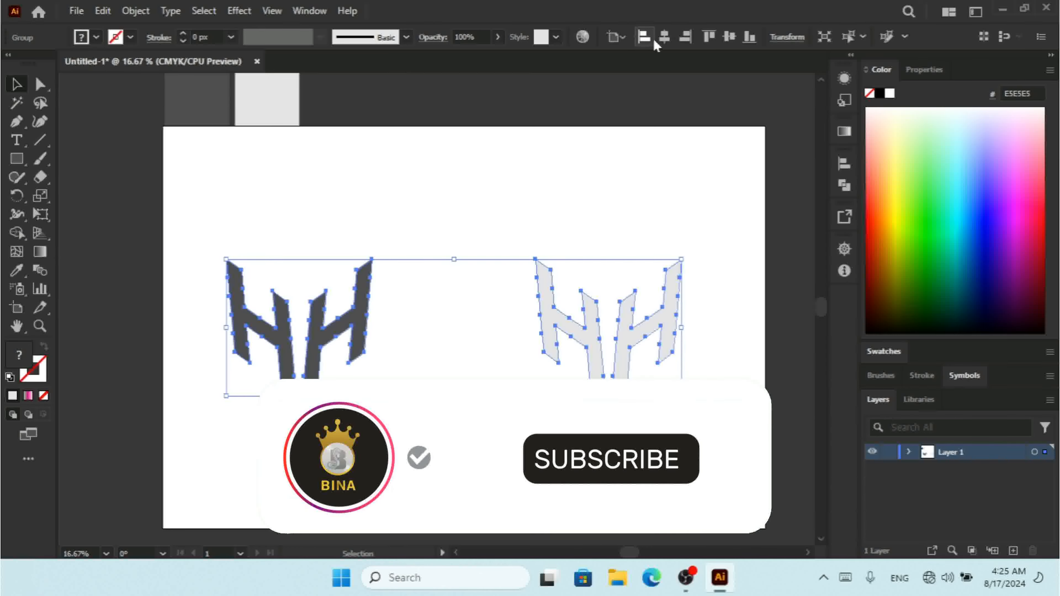
pyautogui.click(748, 235)
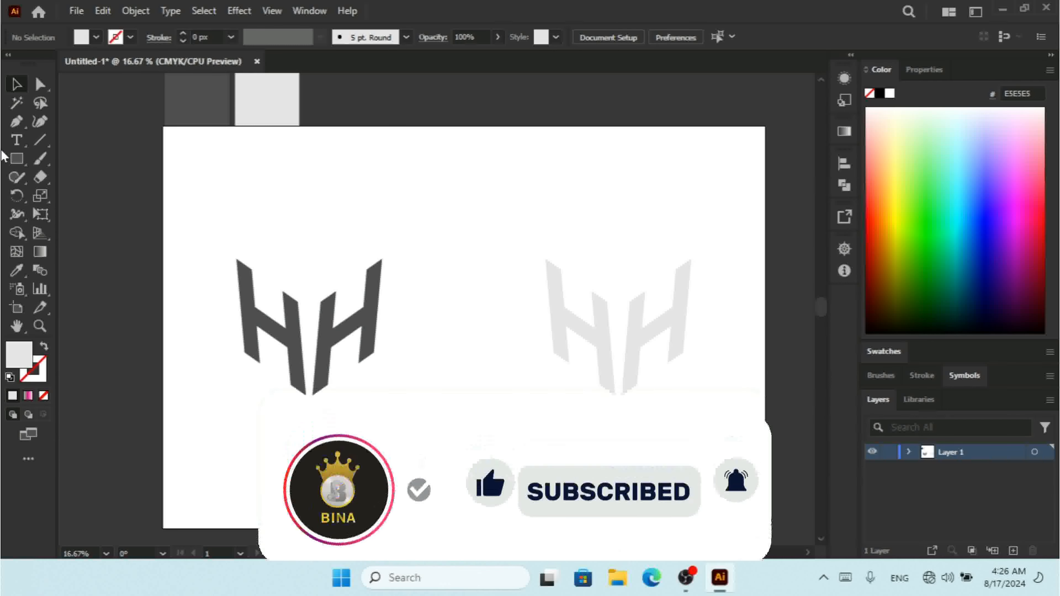
# - Create a 1500 × 2000 px rectangle on the artboard
pyautogui.click(17, 159)
pyautogui.click(64, 164)
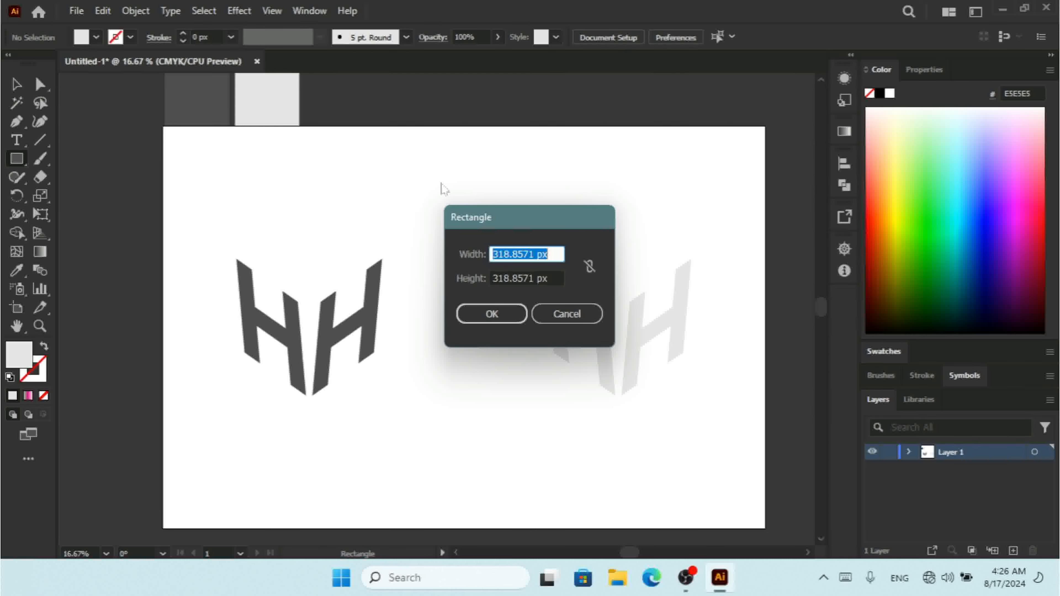
pyautogui.write('300')
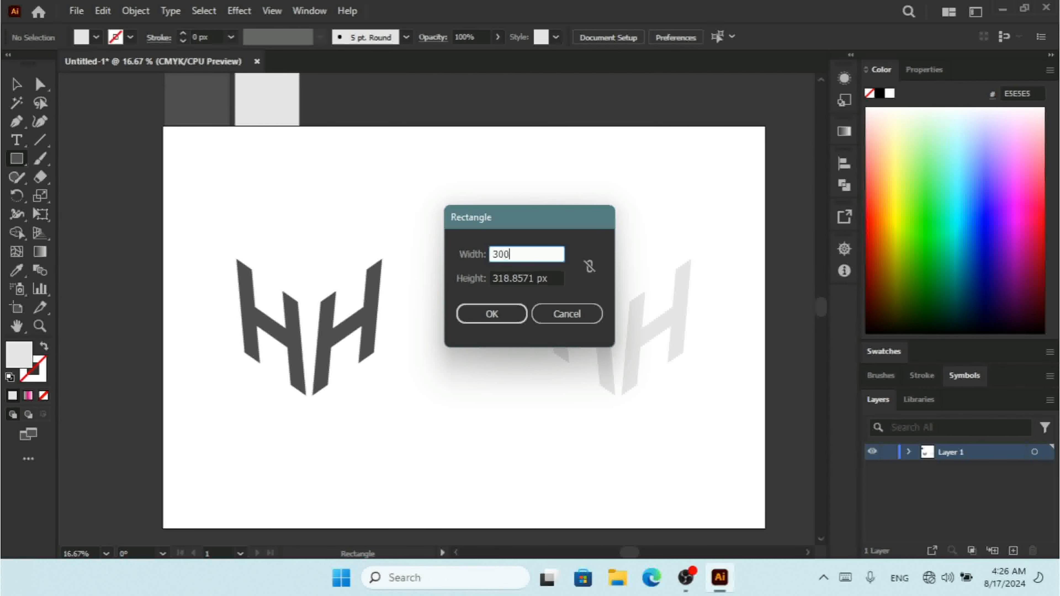
pyautogui.press('BackSpace')
pyautogui.press('BackSpace')
pyautogui.press('BackSpace')
pyautogui.write('1500')
pyautogui.press('Tab')
pyautogui.write('2')
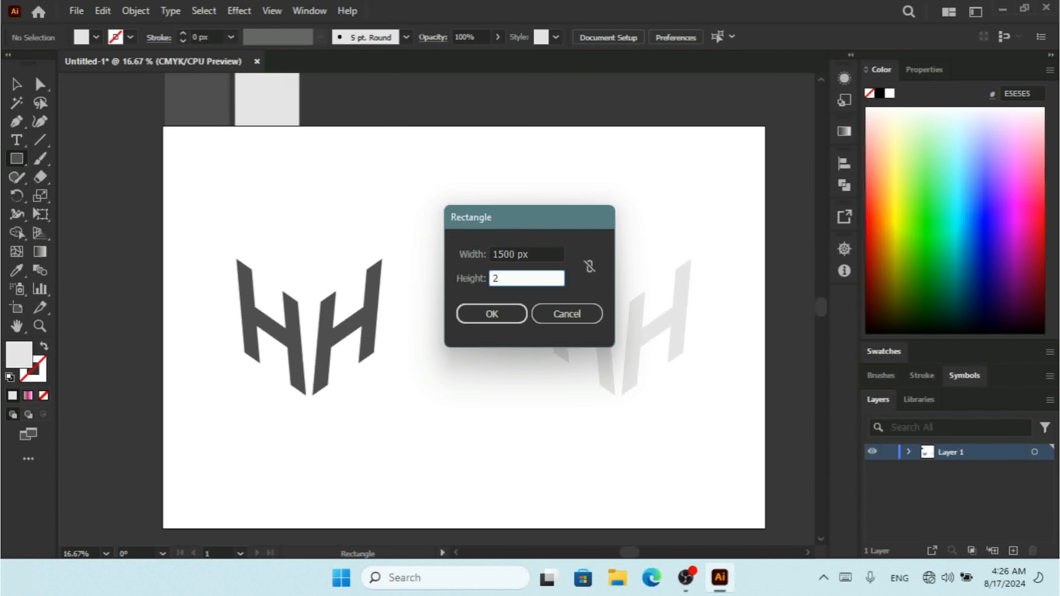
pyautogui.write('000')
pyautogui.press('Return')
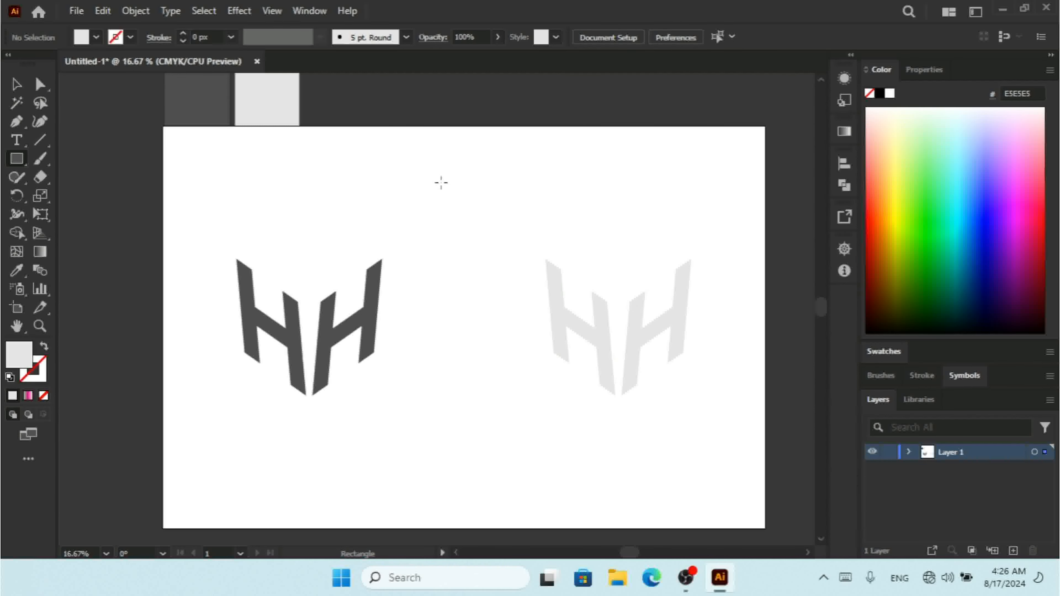
pyautogui.click(16, 84)
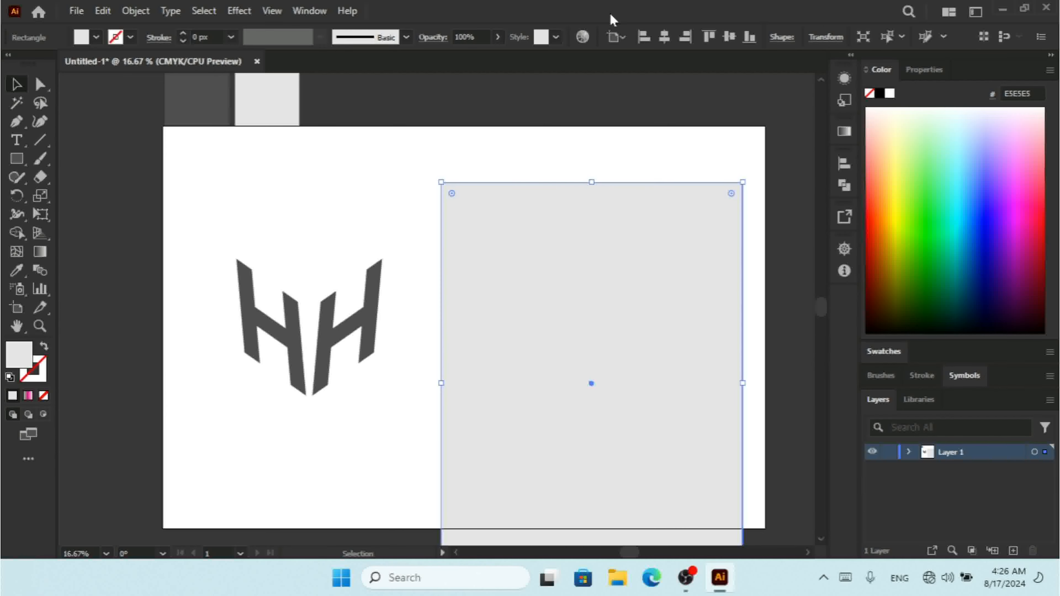
# - Align the rectangle to the artboard's right and top edges and send it behind the logos
pyautogui.click(686, 37)
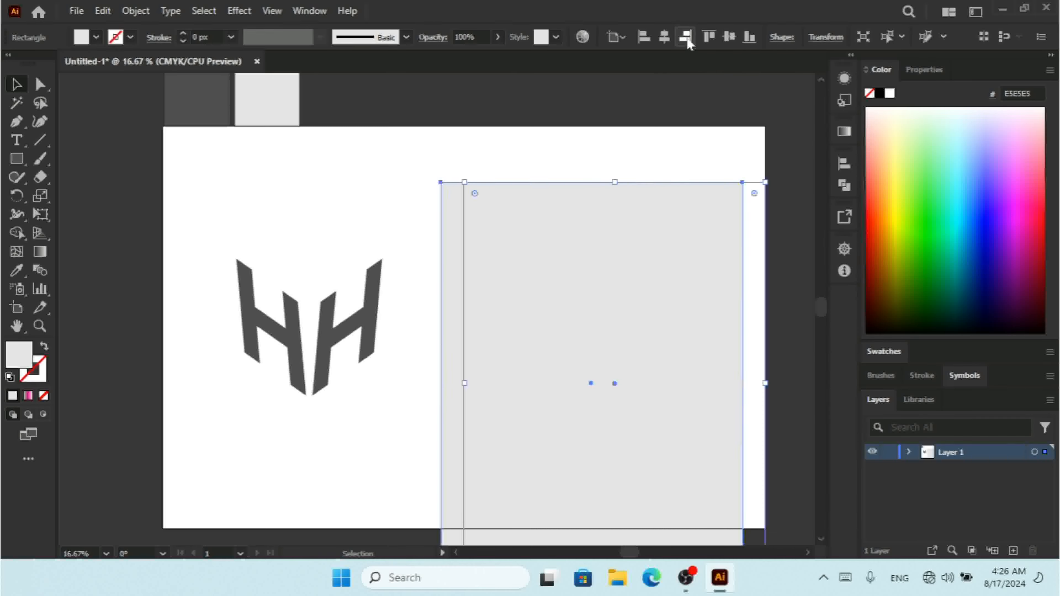
pyautogui.click(714, 42)
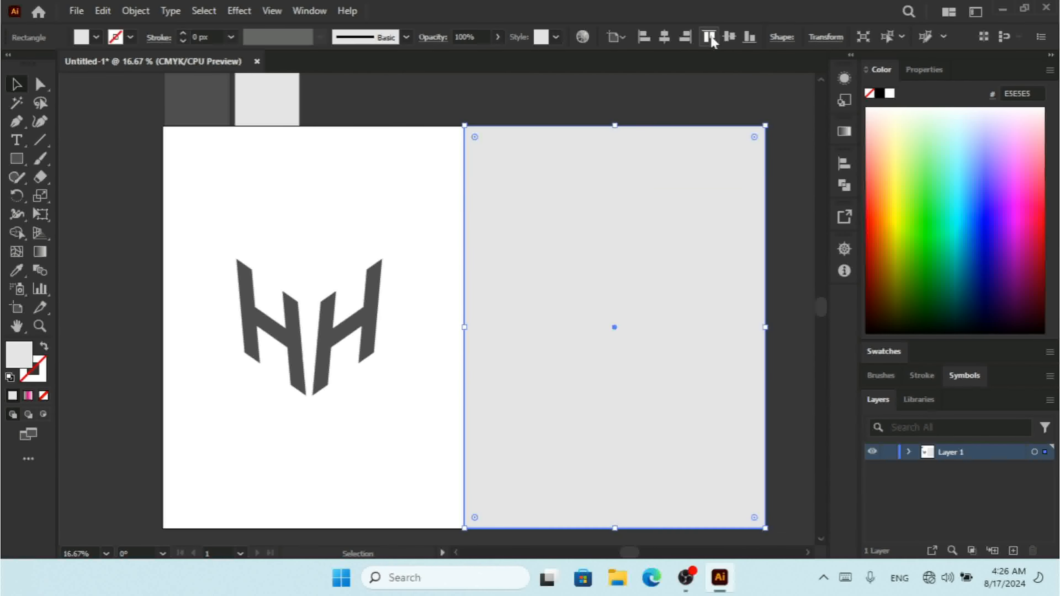
pyautogui.rightClick(665, 256)
pyautogui.moveTo(758, 480)
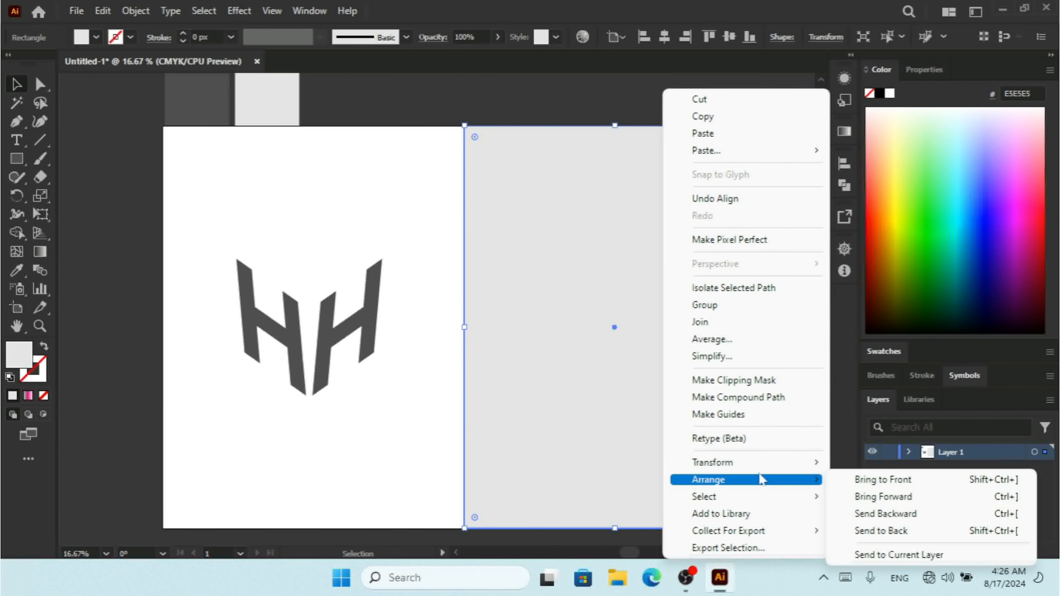
pyautogui.click(872, 532)
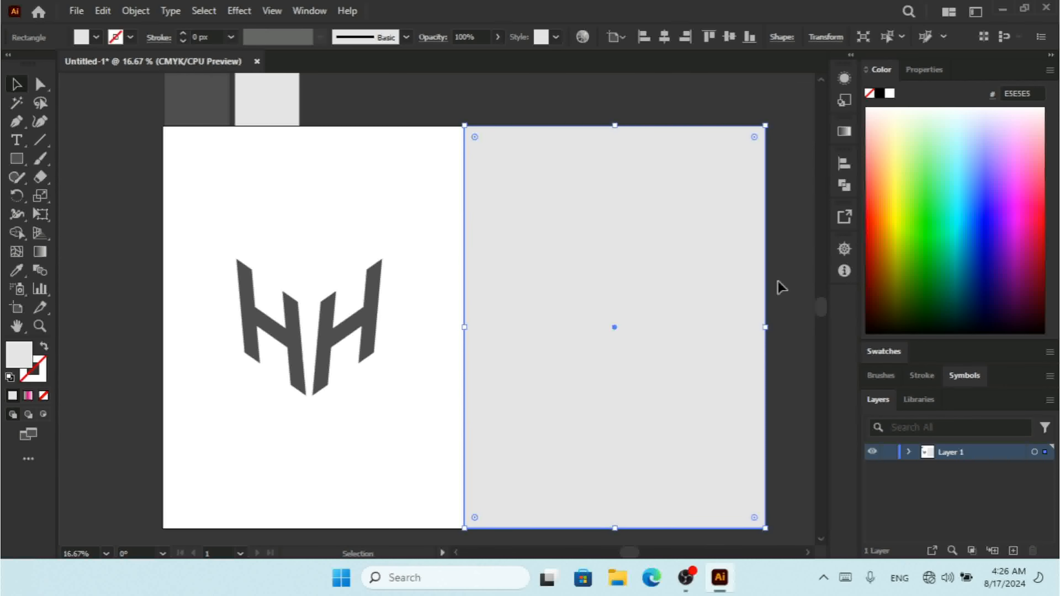
# - Fill the background rectangle with the dark grey 4D4D4D sampled from the dark swatch
pyautogui.click(927, 154)
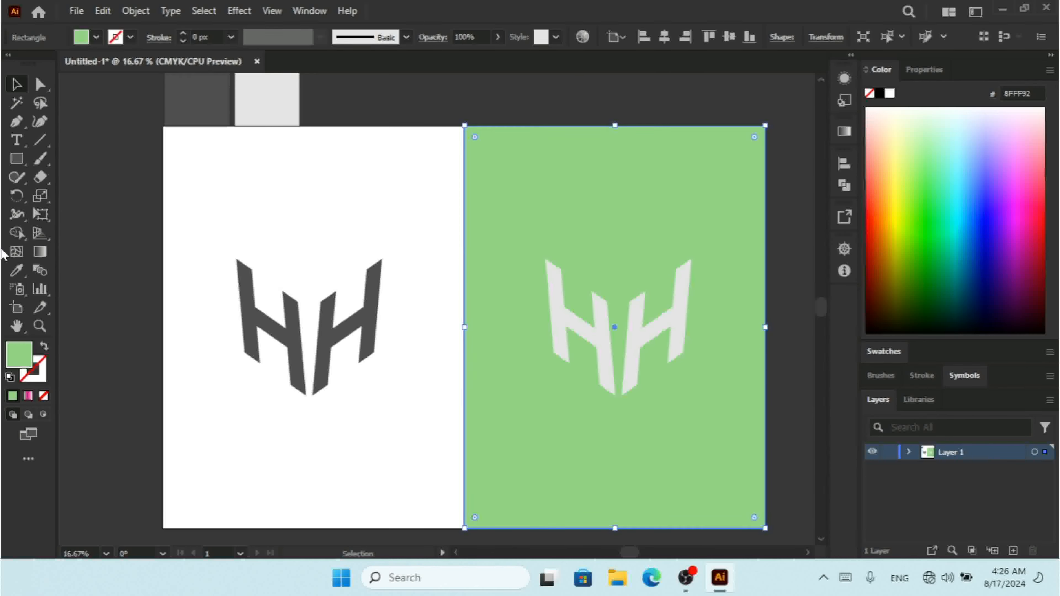
pyautogui.click(15, 270)
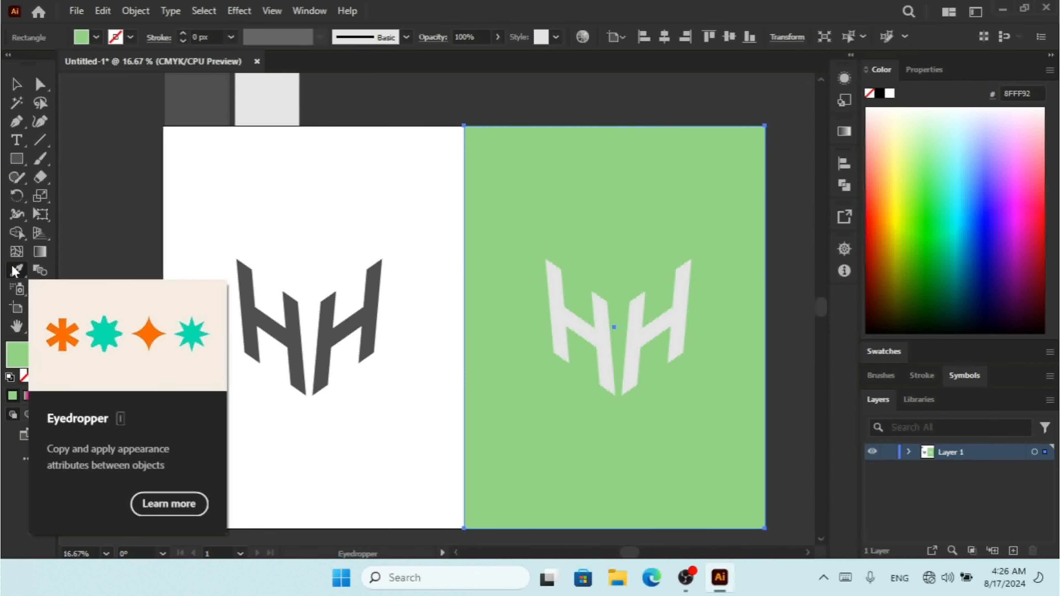
pyautogui.click(208, 85)
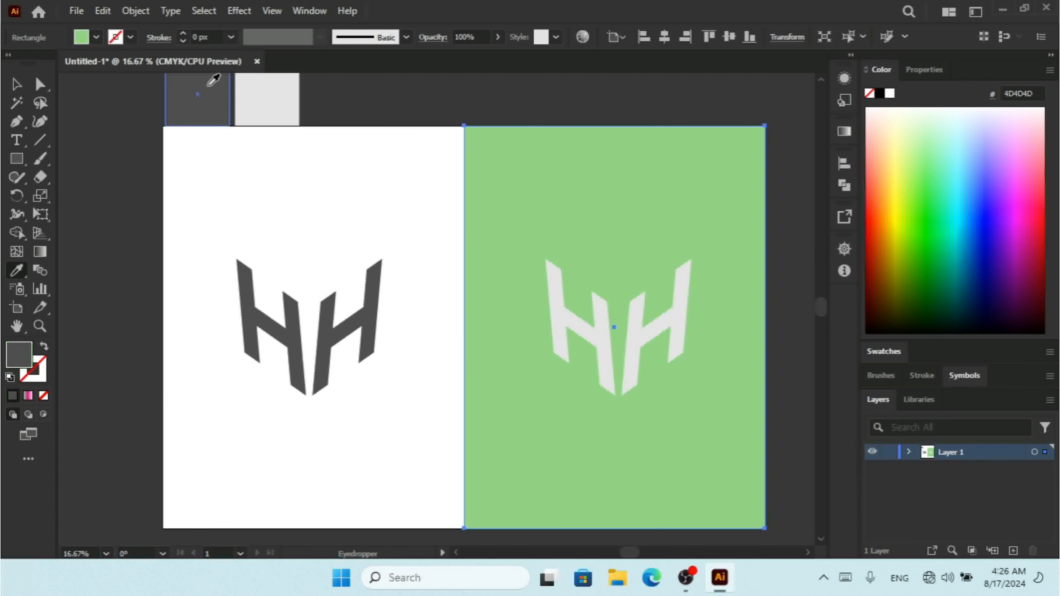
pyautogui.click(14, 85)
pyautogui.click(424, 209)
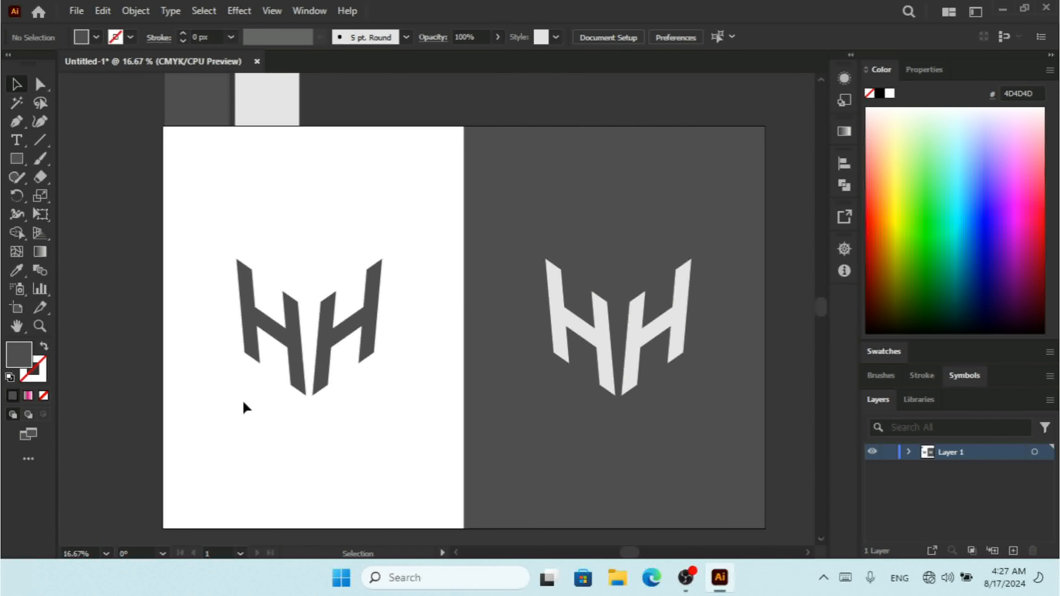
pyautogui.moveTo(243, 402); pyautogui.dragTo(425, 445)
pyautogui.moveTo(224, 452); pyautogui.dragTo(280, 453)
pyautogui.moveTo(280, 453); pyautogui.dragTo(280, 442)
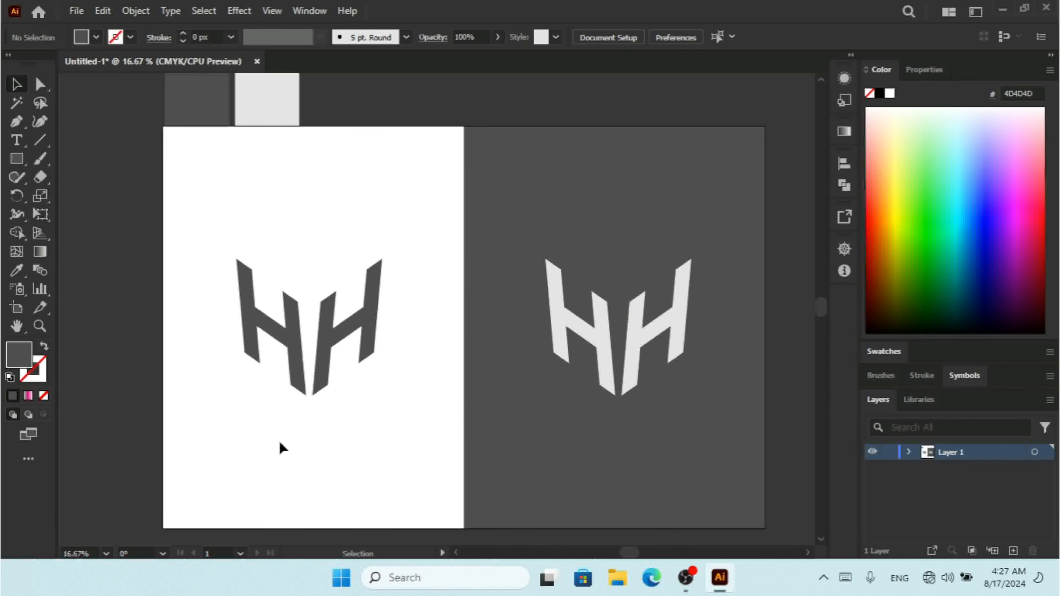